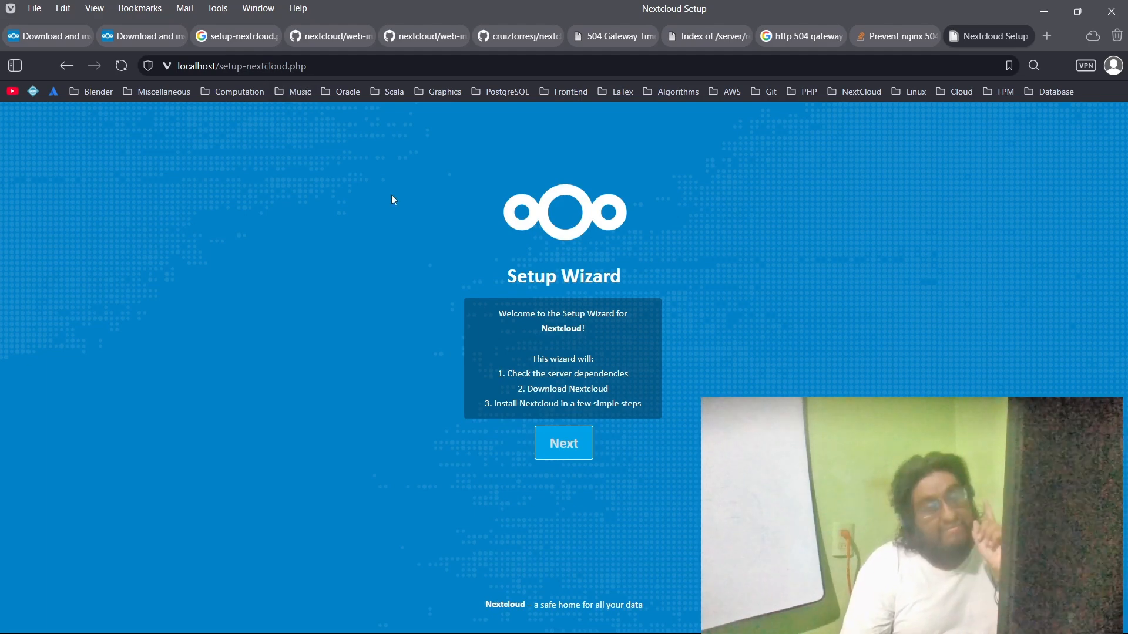
Step: Review the Nextcloud server download options and the nextcloud/web-installer GitHub repository, and return to the local setup wizard page
left_click(142, 35)
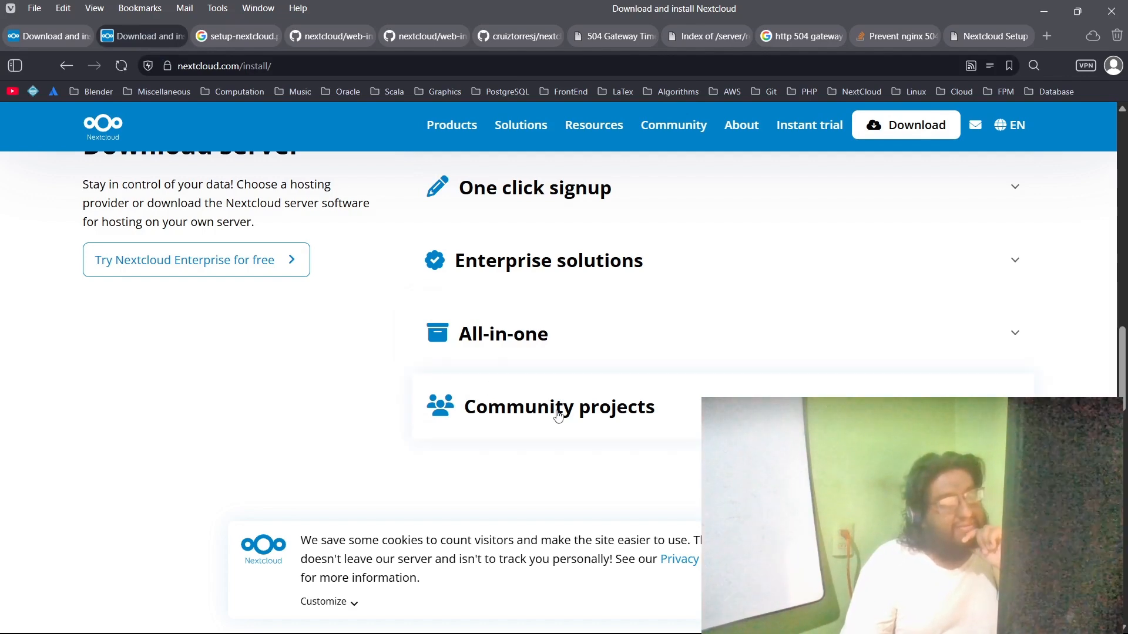
scroll(376, 417, "up", 2)
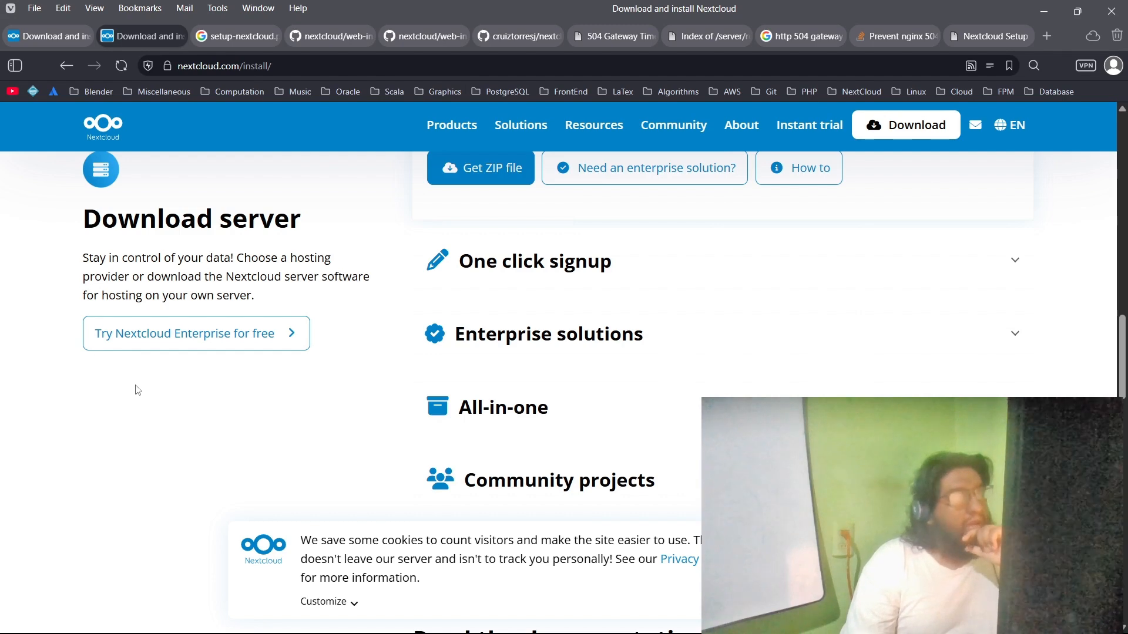
left_click(135, 326)
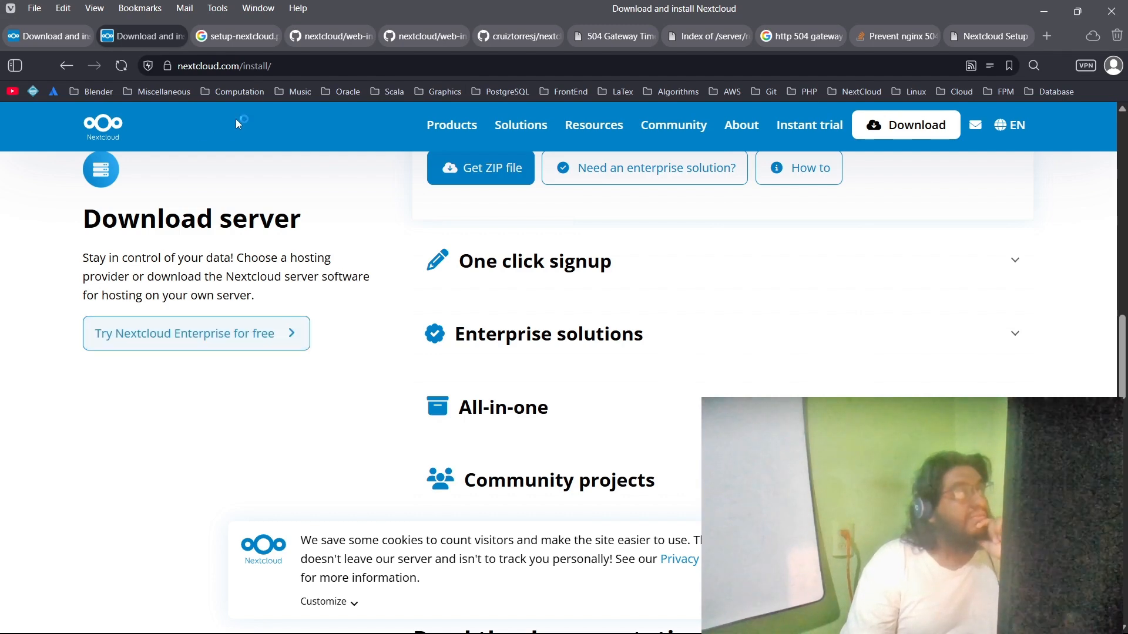
left_click(426, 36)
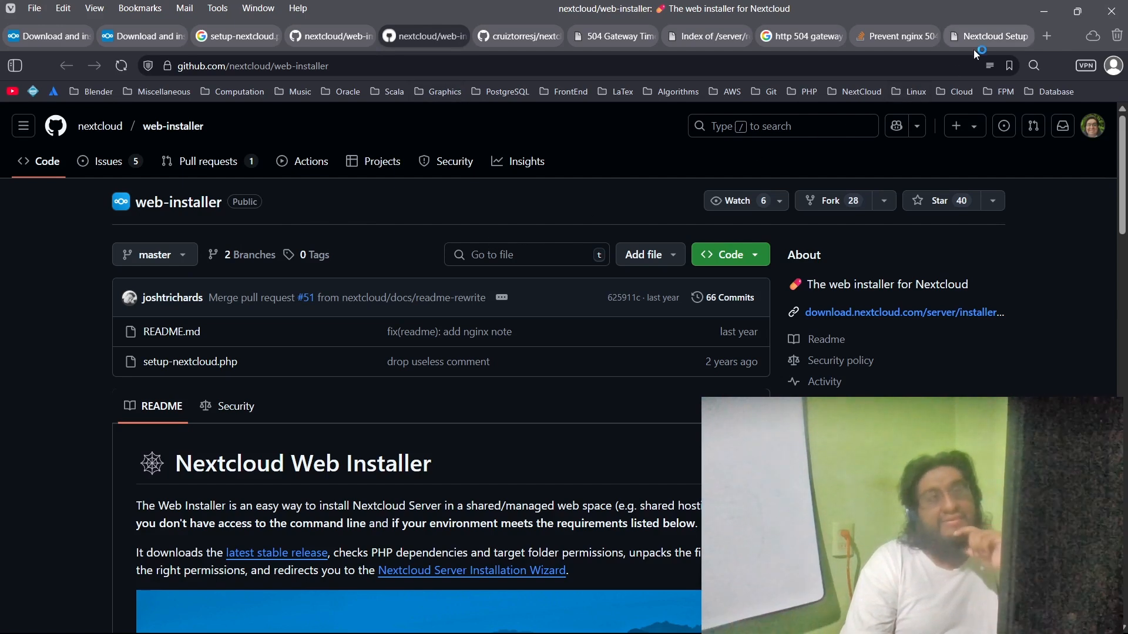
left_click(991, 40)
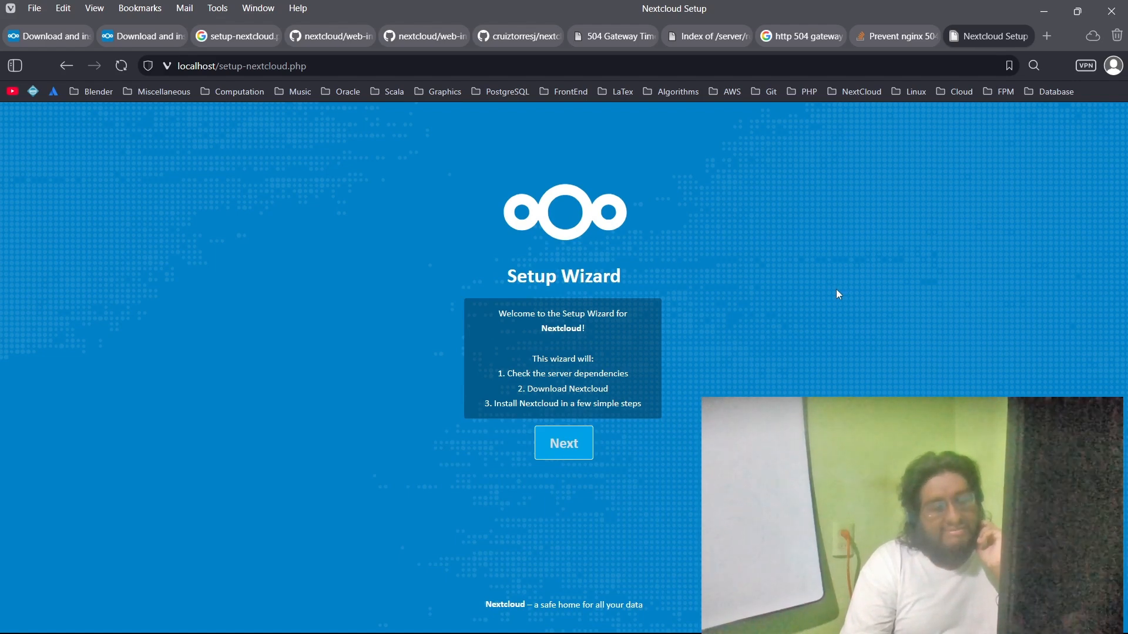
Step: Switch to the terminal to review the download, MariaDB and web-root sessions, and return to the setup wizard in the browser
mouse_move(823, 633)
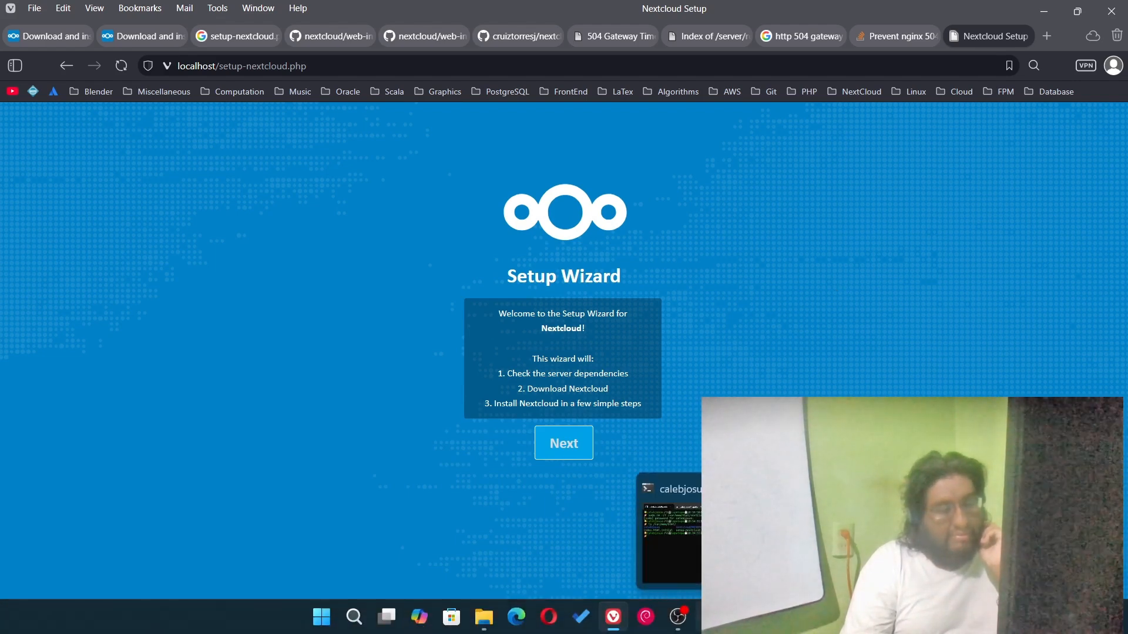
left_click(710, 616)
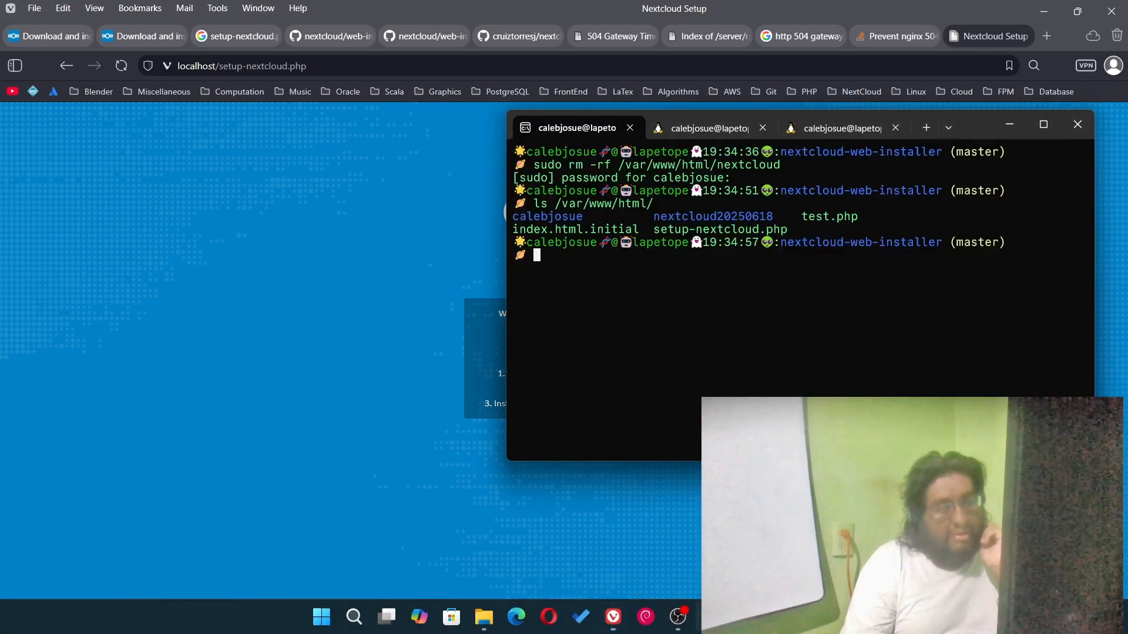
left_click(844, 132)
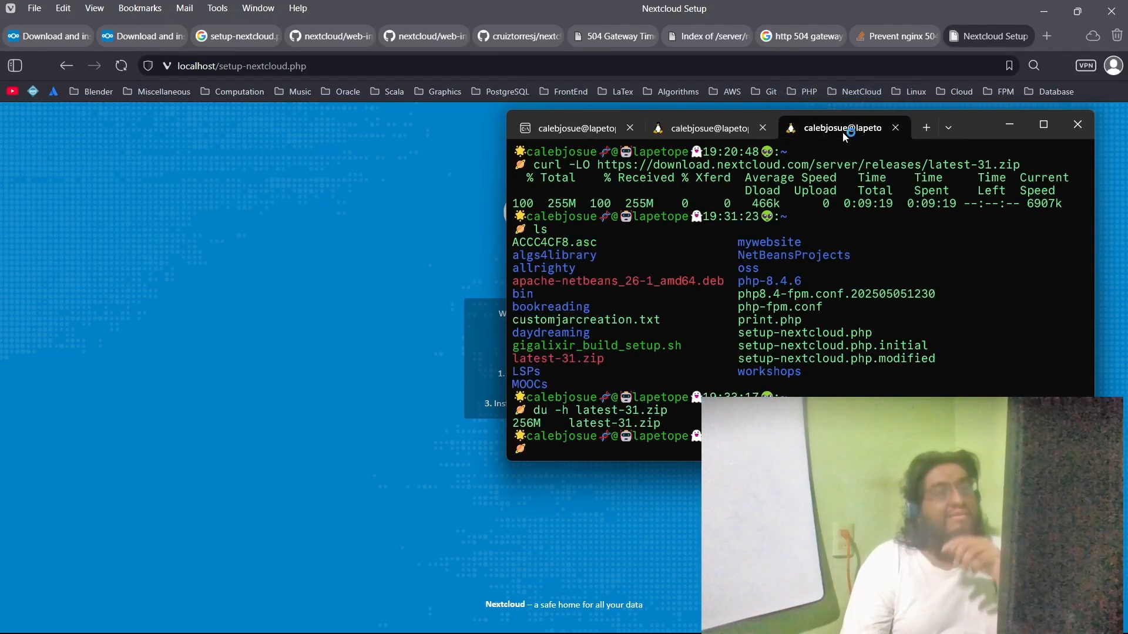
left_click(716, 132)
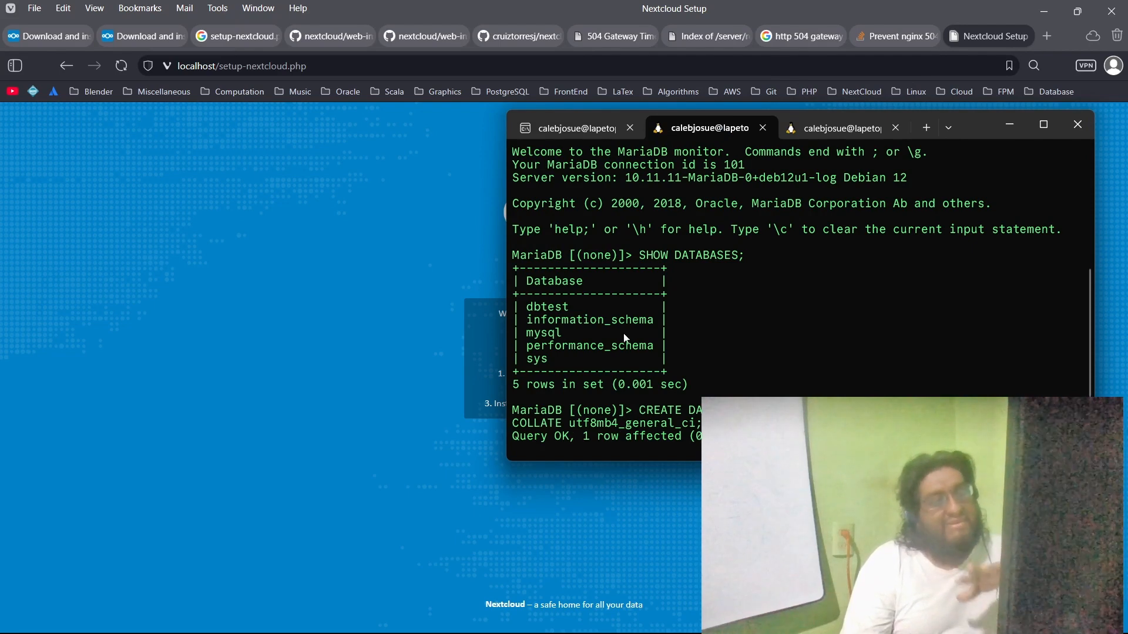
left_click(575, 132)
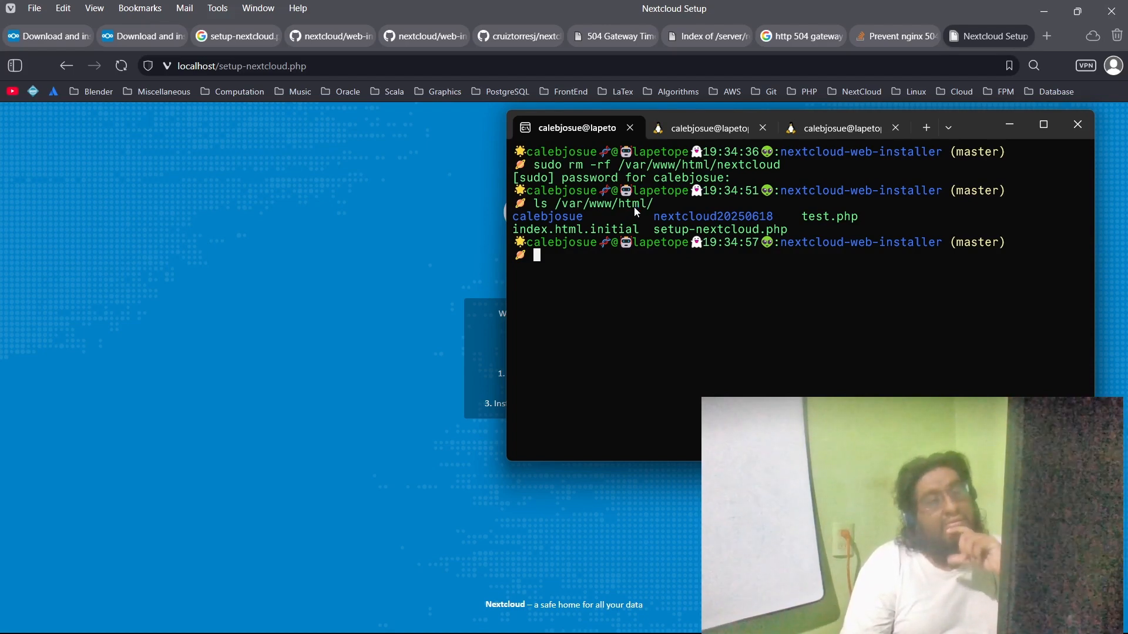
left_click(386, 206)
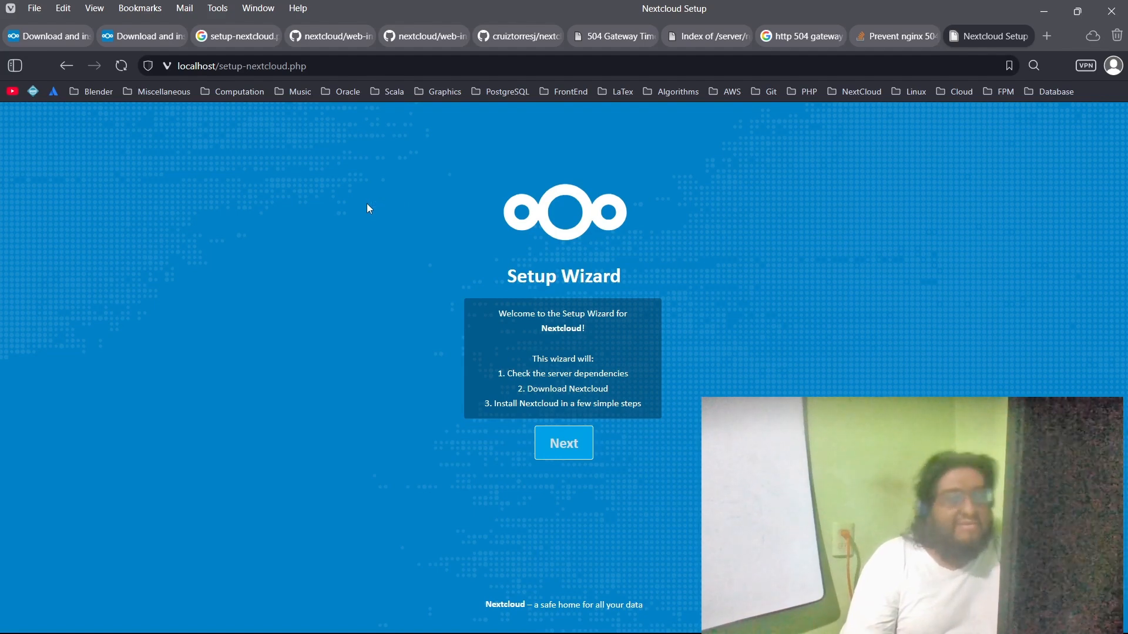
Step: Run the wizard's dependency check and start installing Nextcloud into the nextcloud subdirectory
left_click(570, 447)
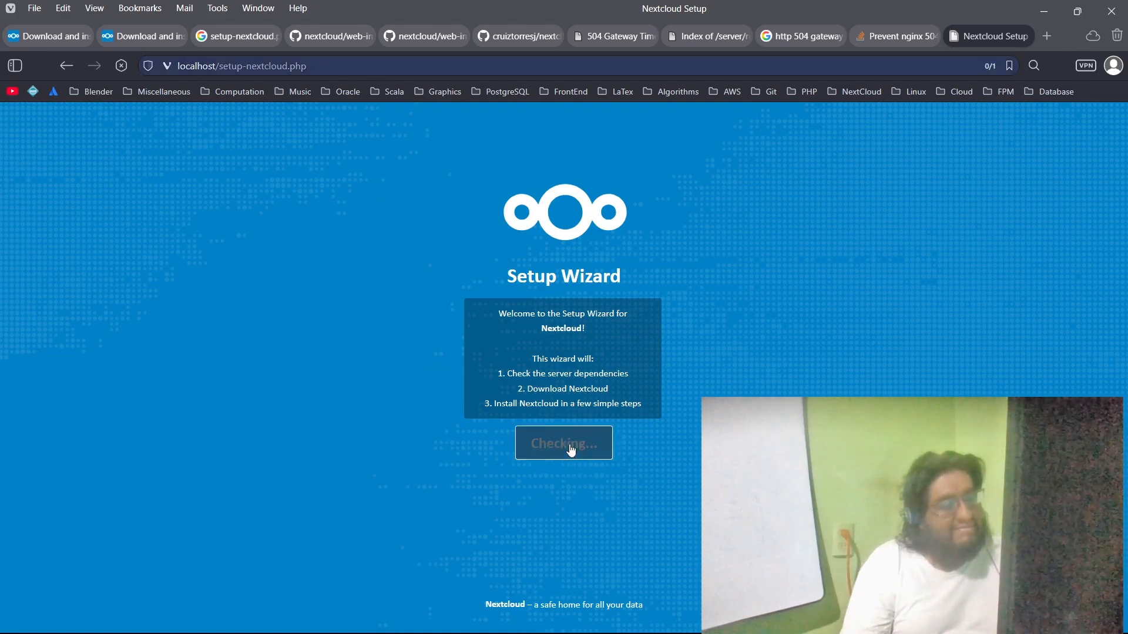
left_click(543, 400)
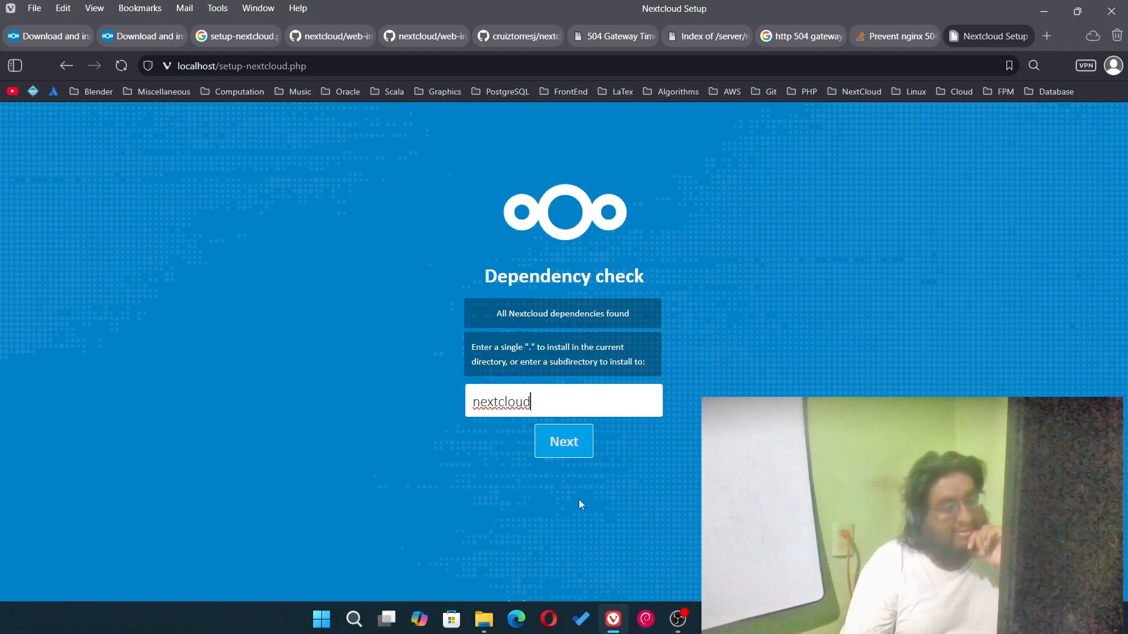
left_click(574, 447)
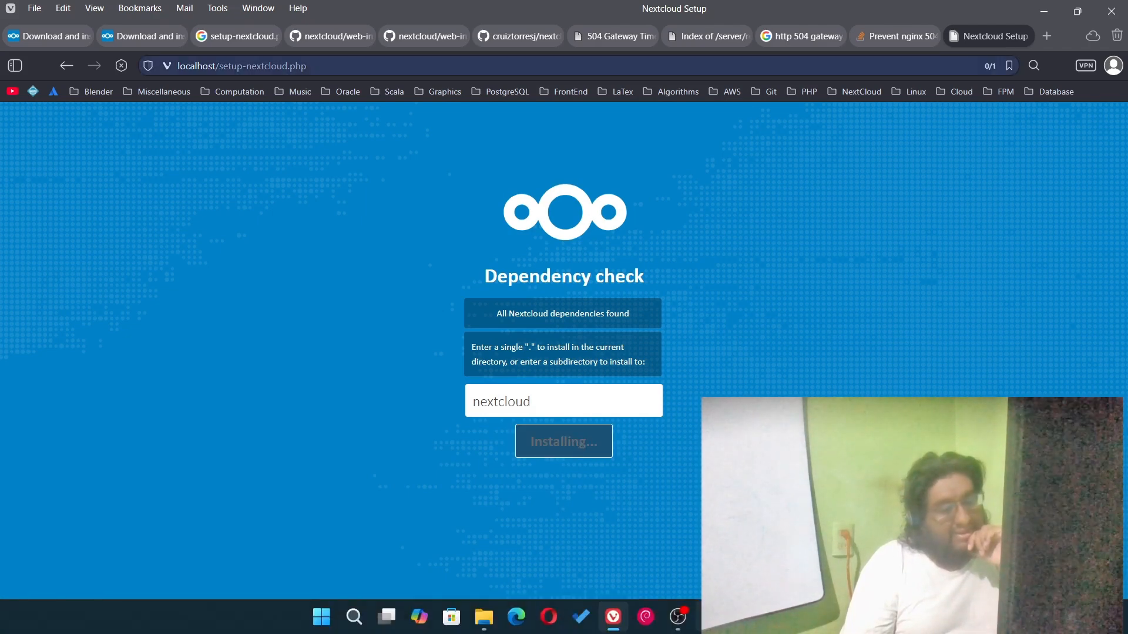
Step: Switch to the terminal and list the contents of /var/www/html/ while the installation runs
left_click(710, 617)
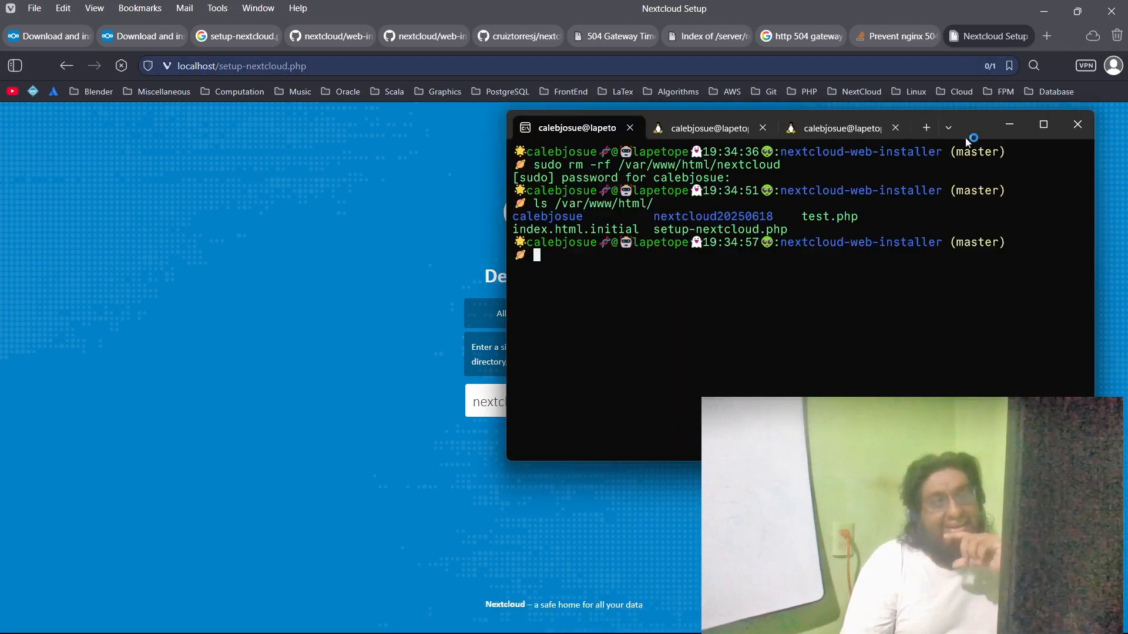
key("Up")
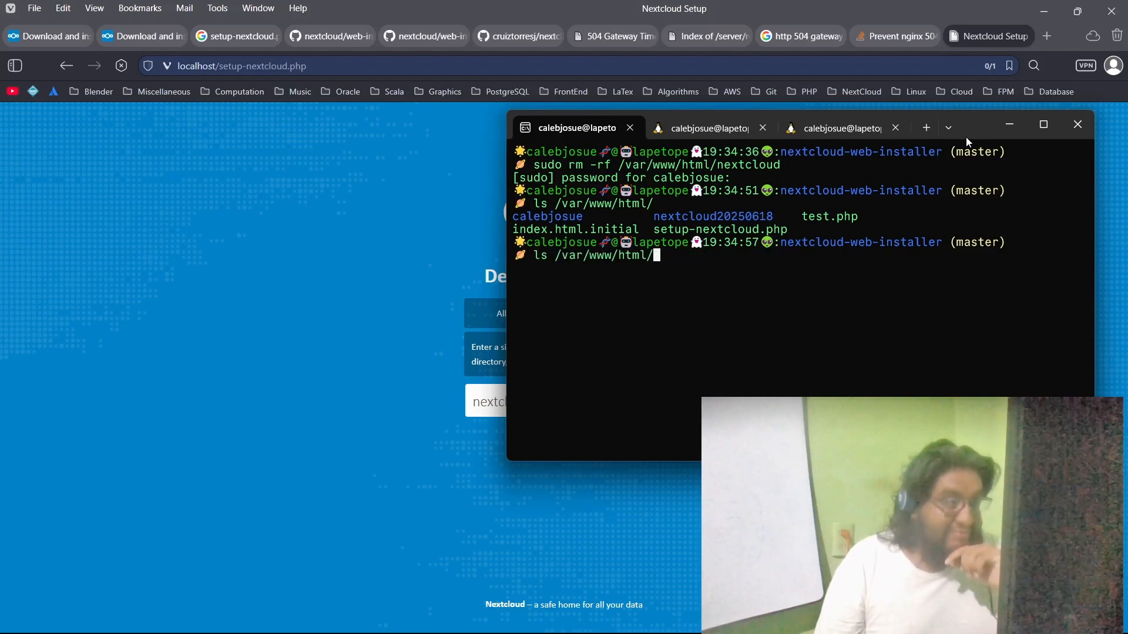
key("Return")
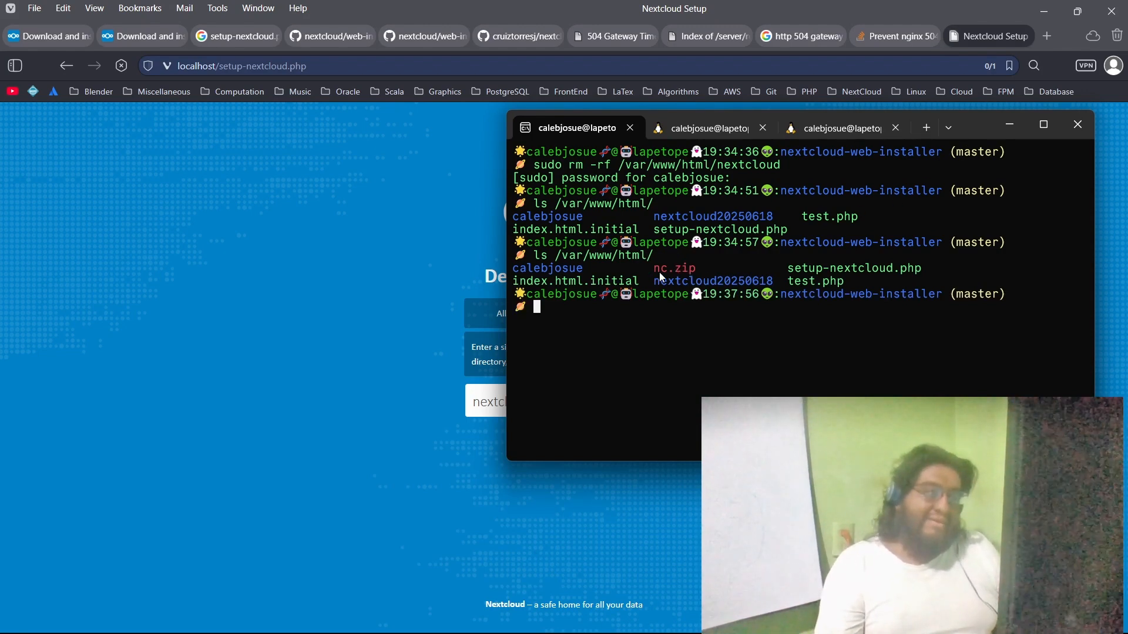
Step: Open setup-nextcloud.php in vi from the home directory in the terminal session used for the latest-31.zip download
left_click(840, 133)
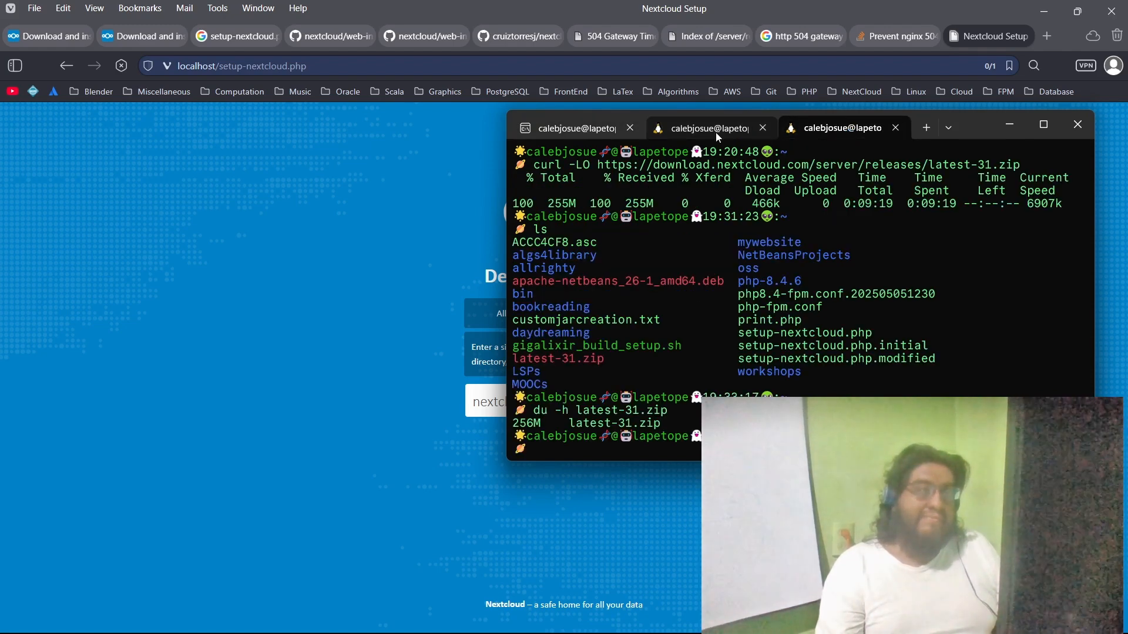
left_click(715, 132)
left_click(839, 133)
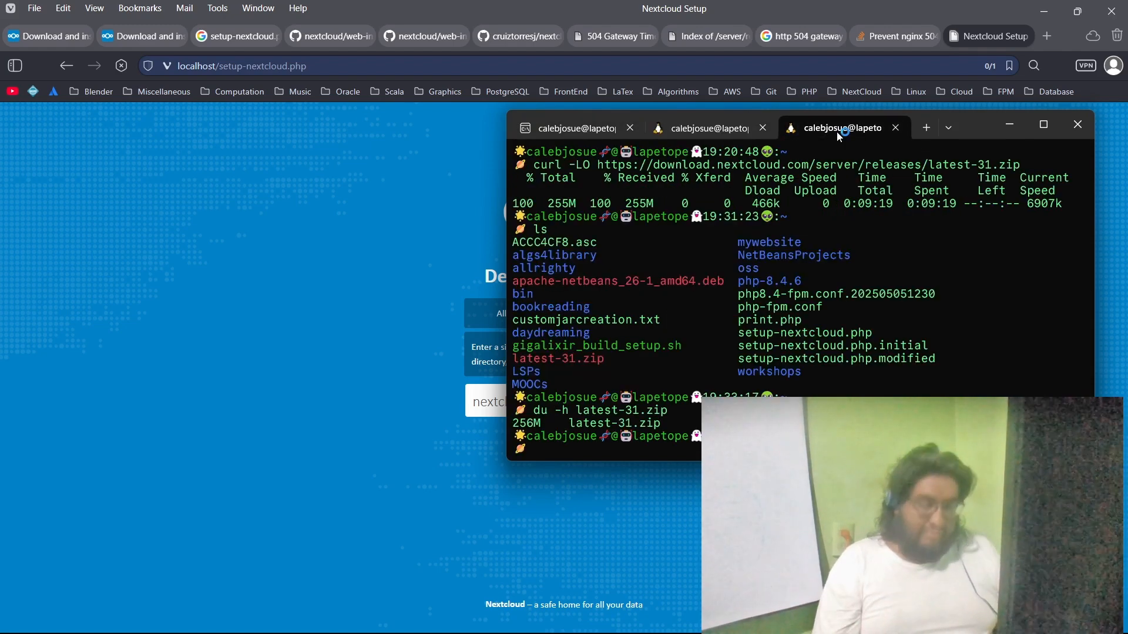
key("Up")
key("Up")
key("Up")
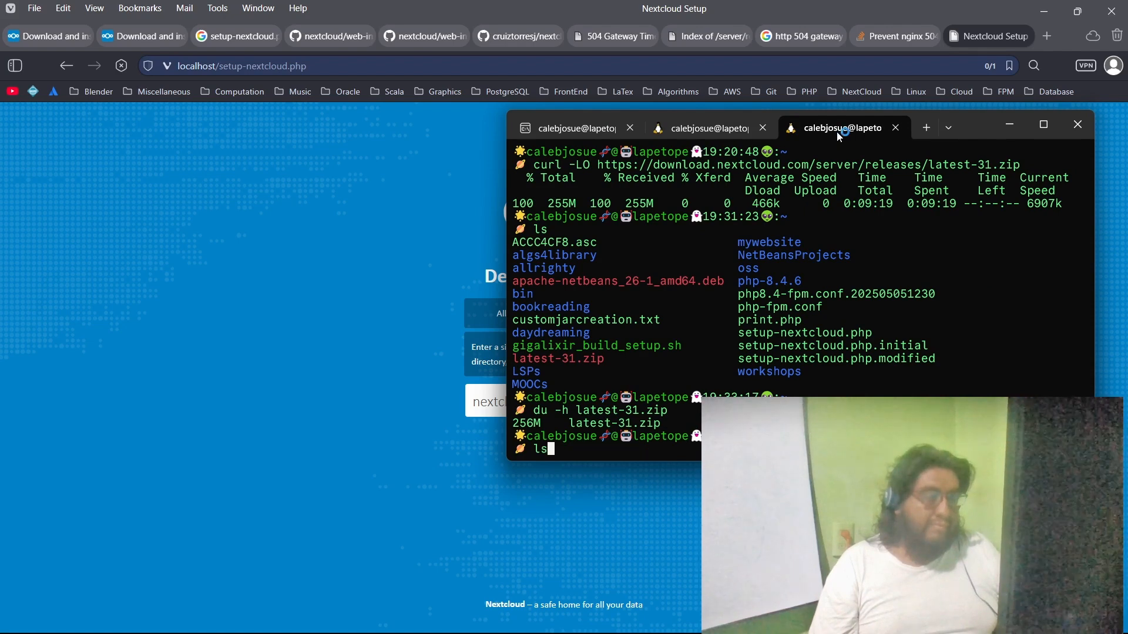
key("Up")
key("Up")
key("Down")
key("Down")
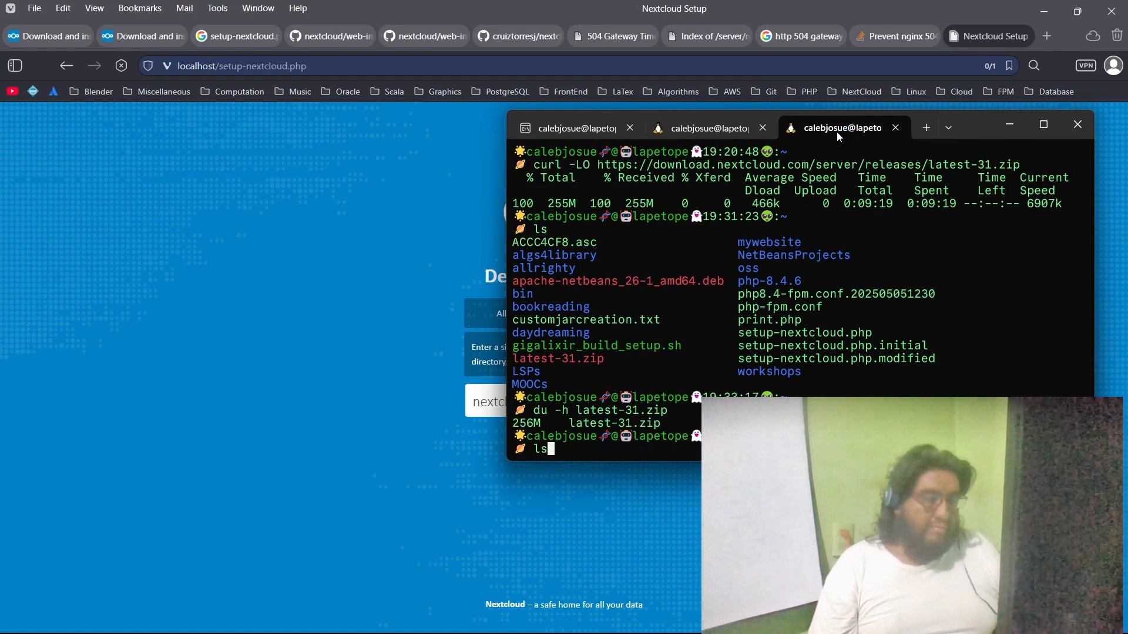
key("Up")
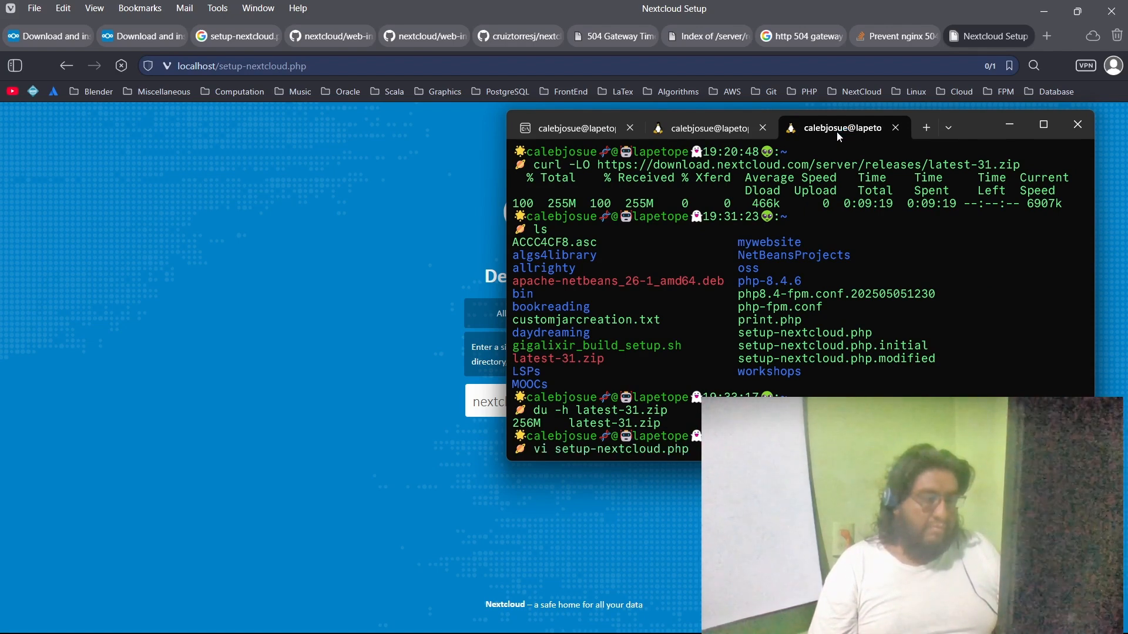
key("Return")
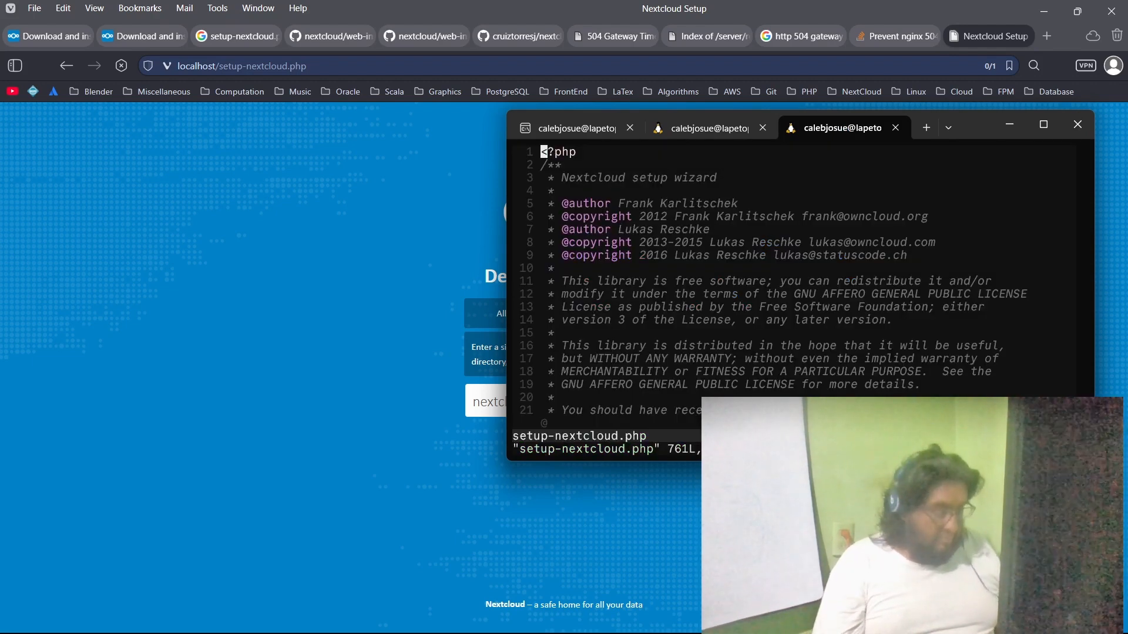
Step: Search setup-nextcloud.php for getF to examine the code that downloads the release, and quit vi
type(":")
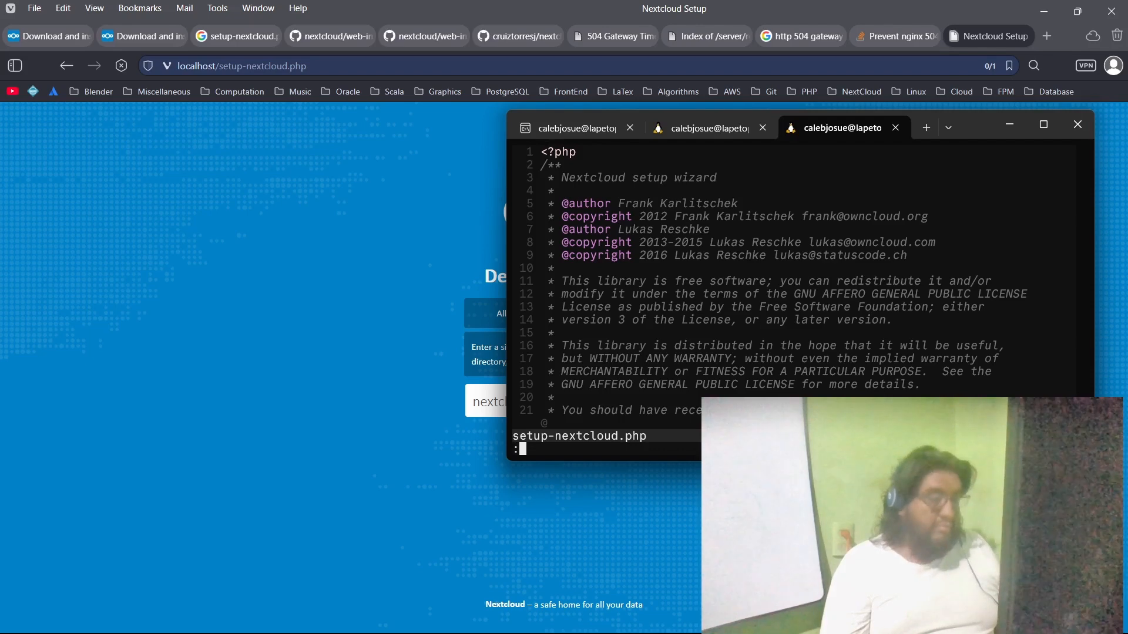
key("Escape")
type("/getF")
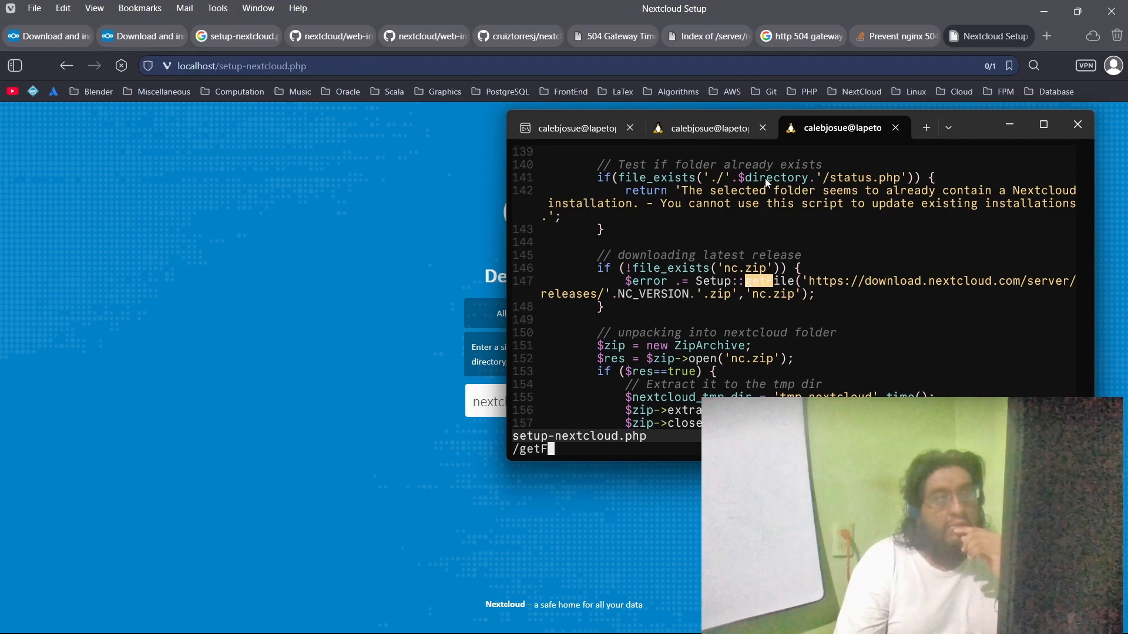
type(":")
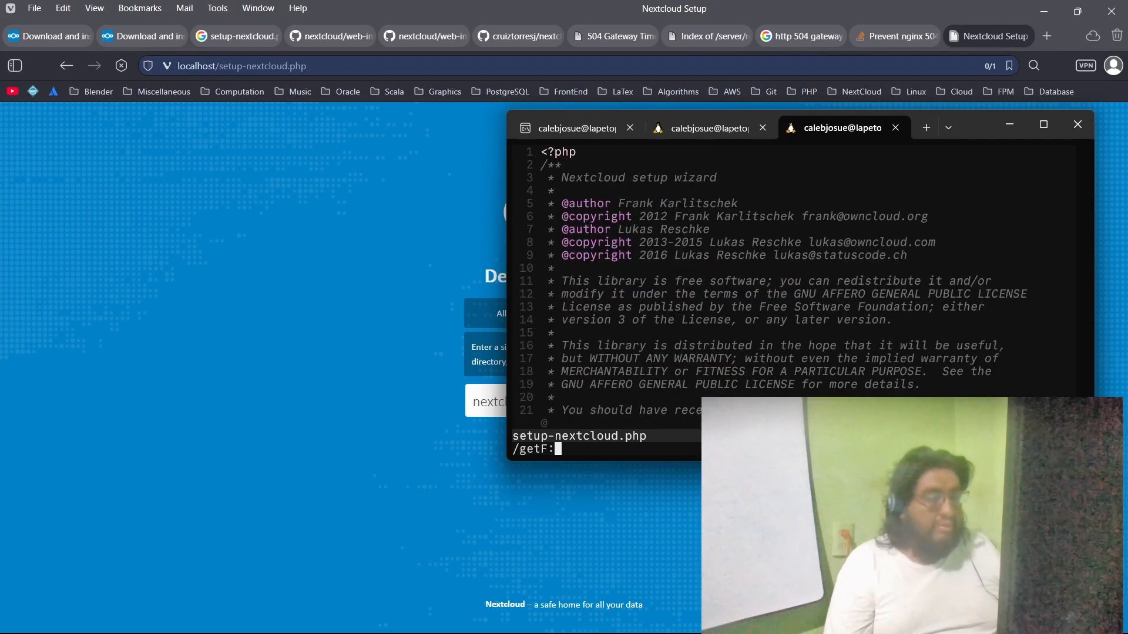
key("BackSpace")
key("Escape")
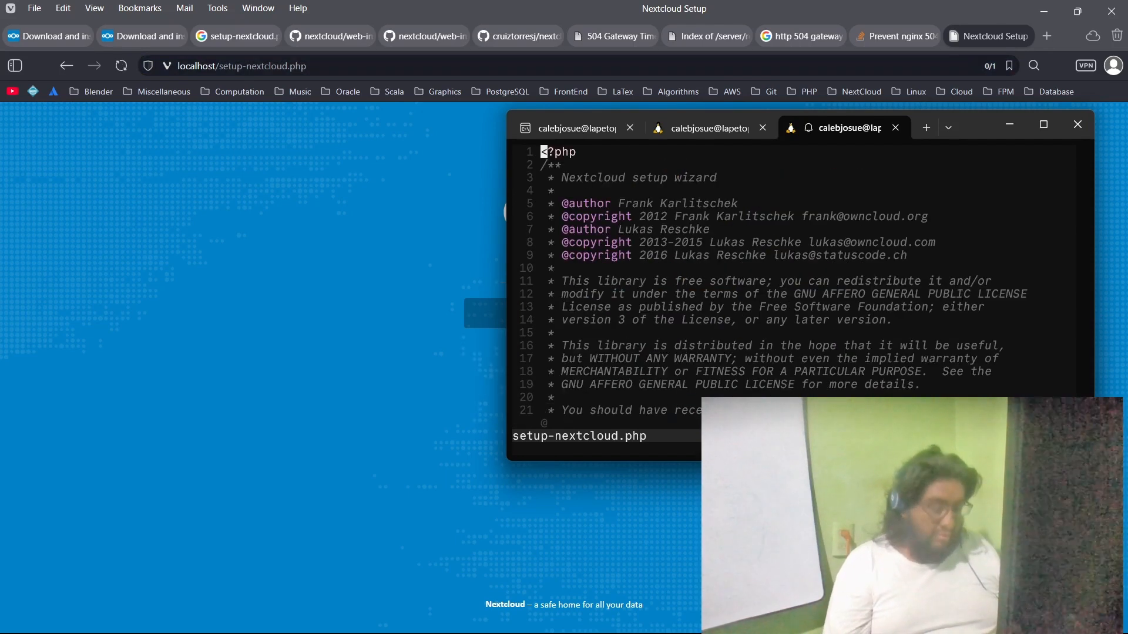
type(":q")
key("Return")
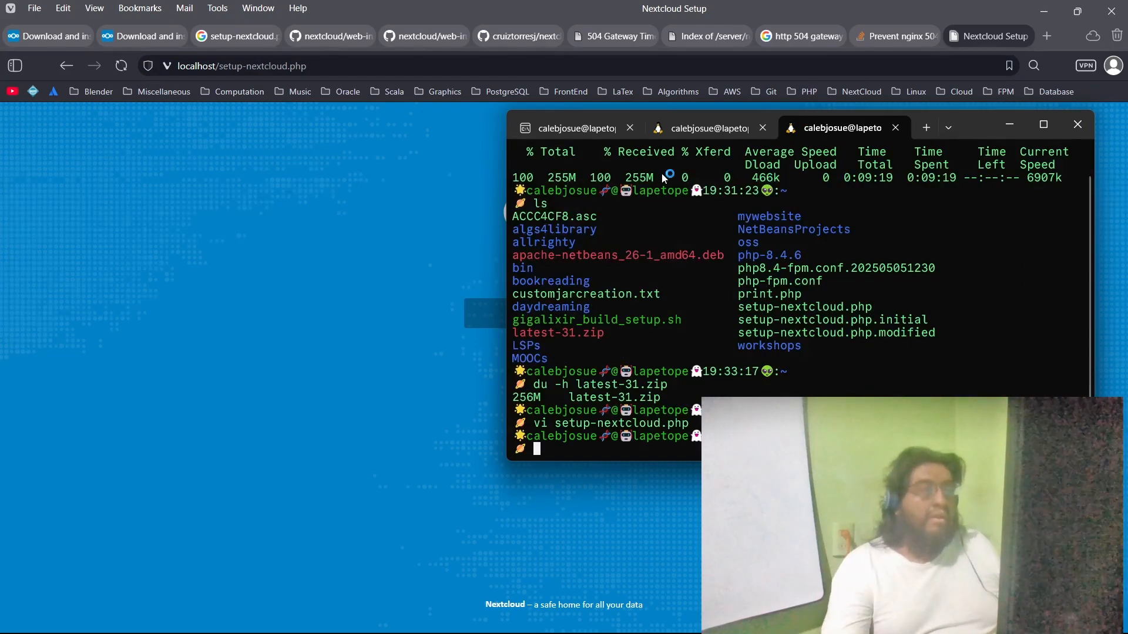
Step: List /var/www/html/ again in the nextcloud-web-installer session, compare it with the wizard's installation page, and return to the browser
left_click(570, 131)
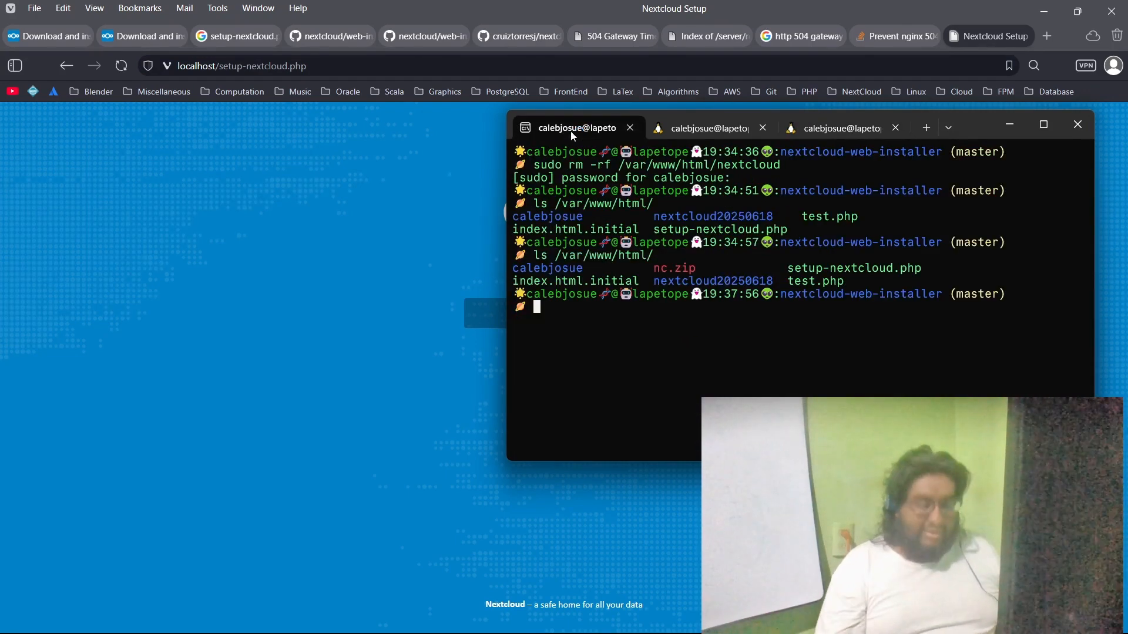
key("Up")
key("Up")
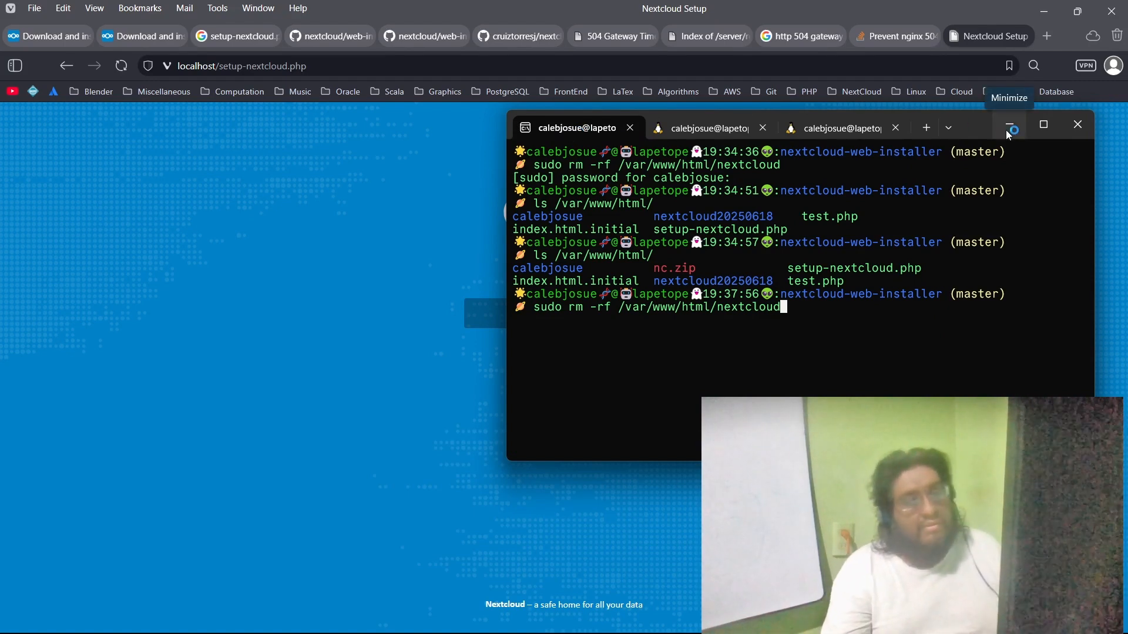
key("Down")
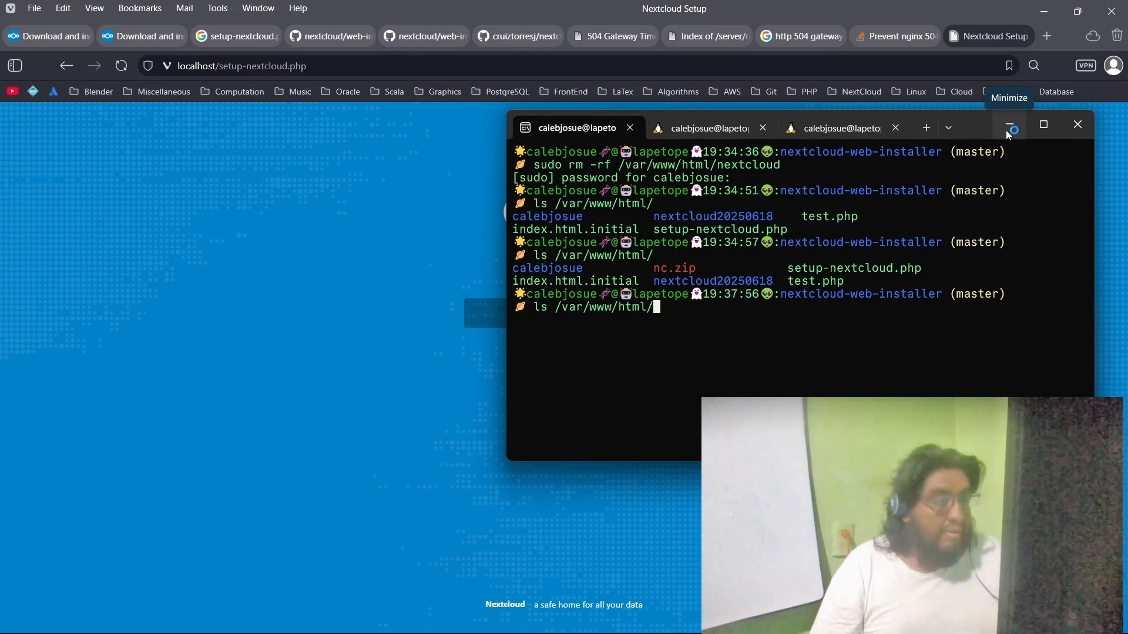
key("Return")
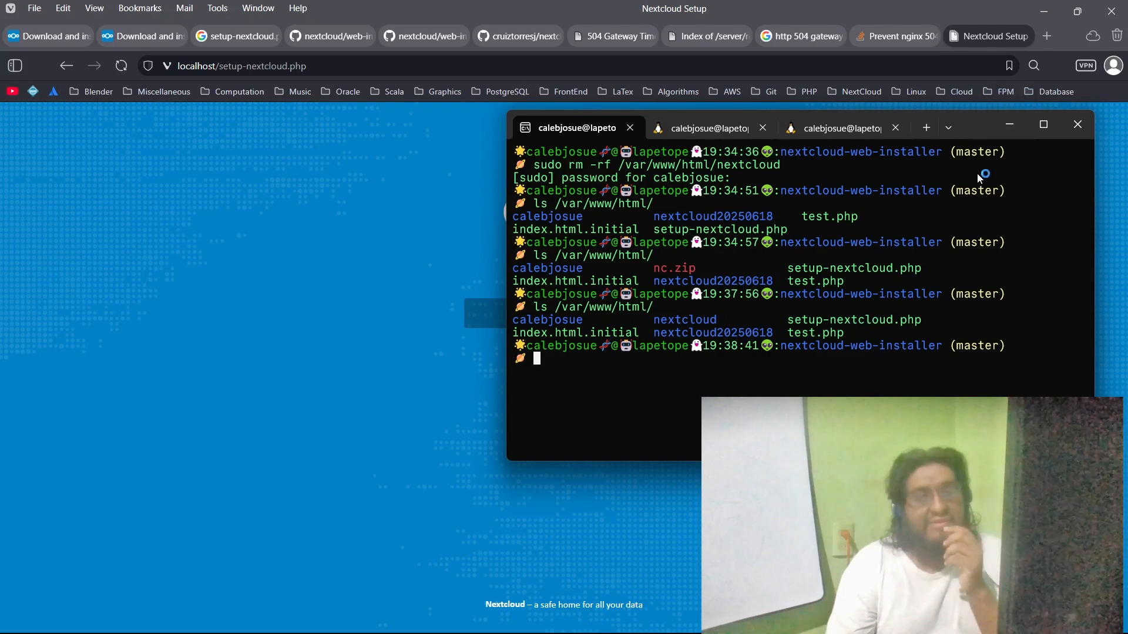
left_click(1003, 135)
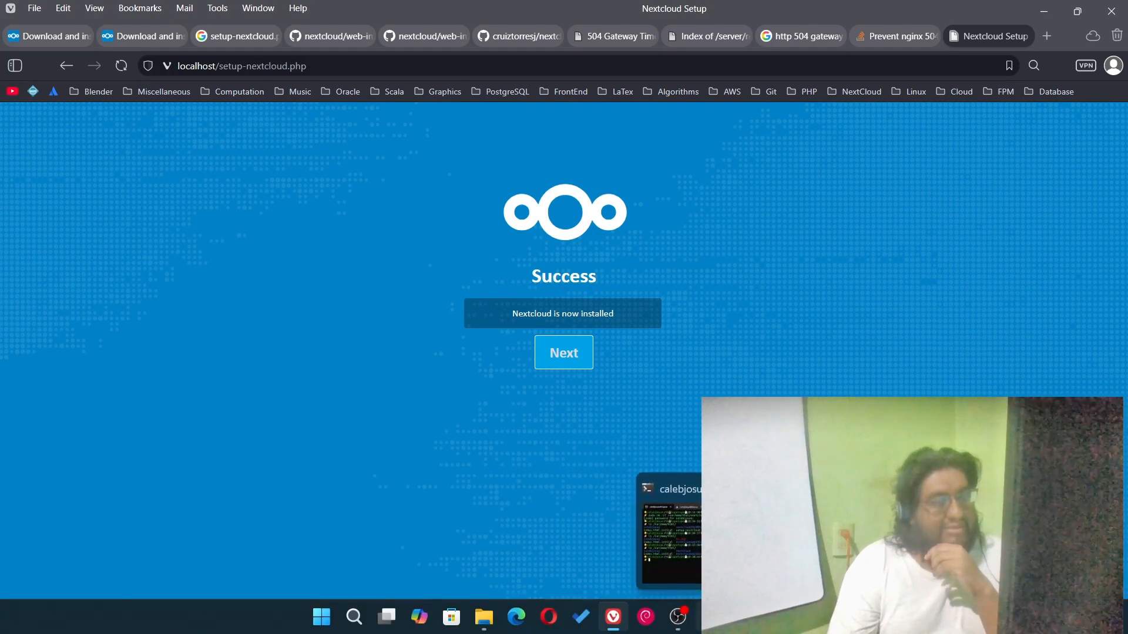
left_click(710, 617)
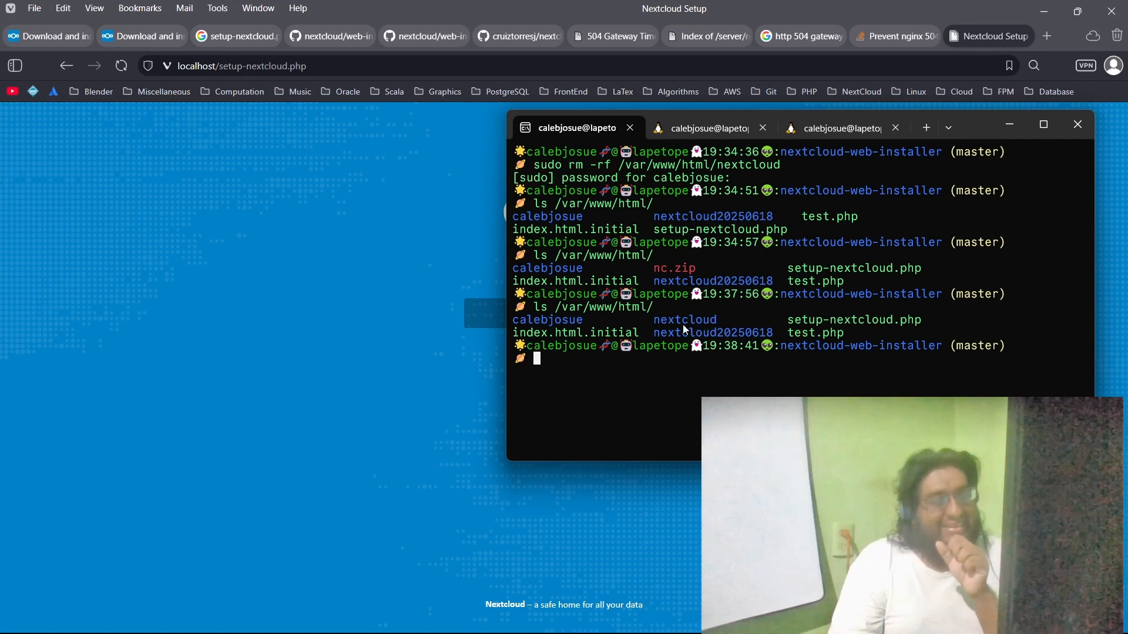
left_click(302, 357)
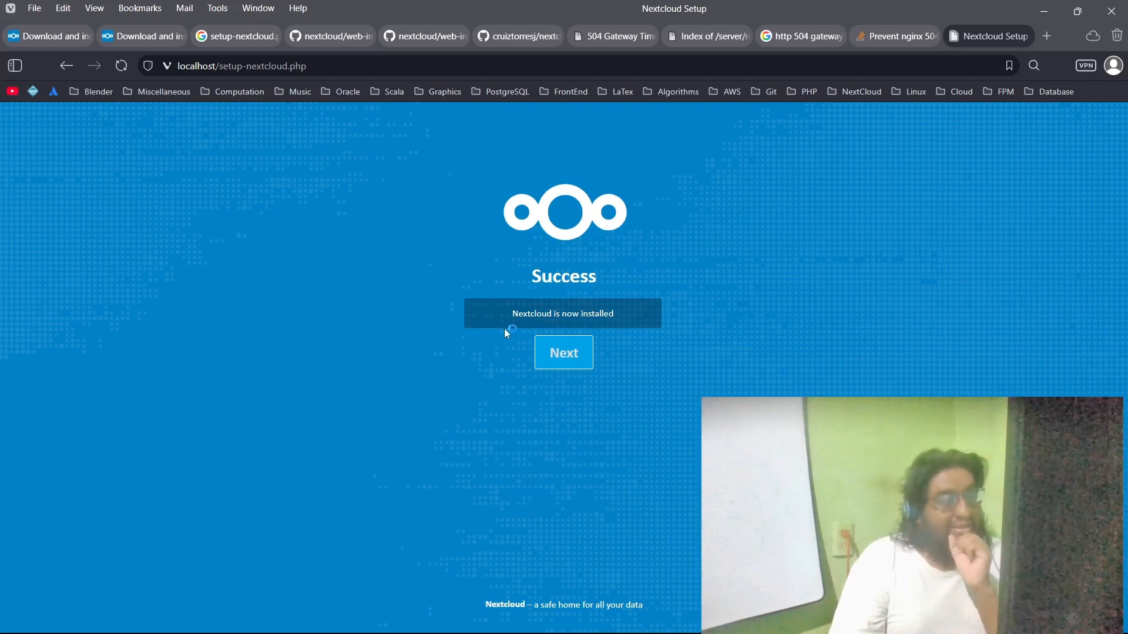
Step: Continue to the admin account setup page, list the contents of /var/www/html/nextcloud in the terminal, and return to the browser
left_click(552, 355)
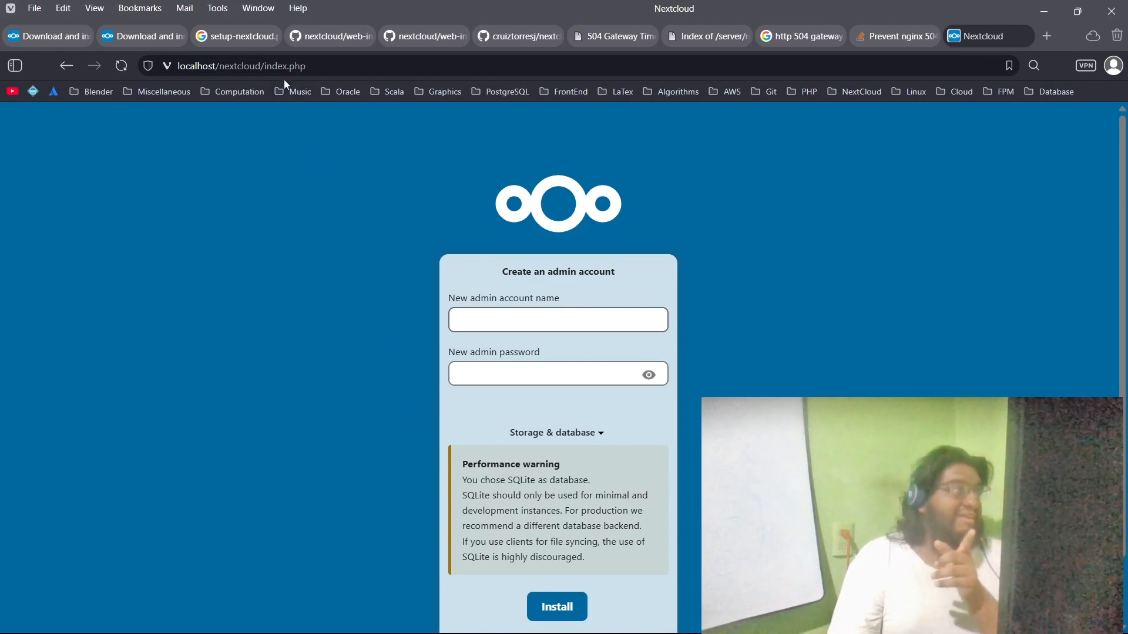
mouse_move(646, 633)
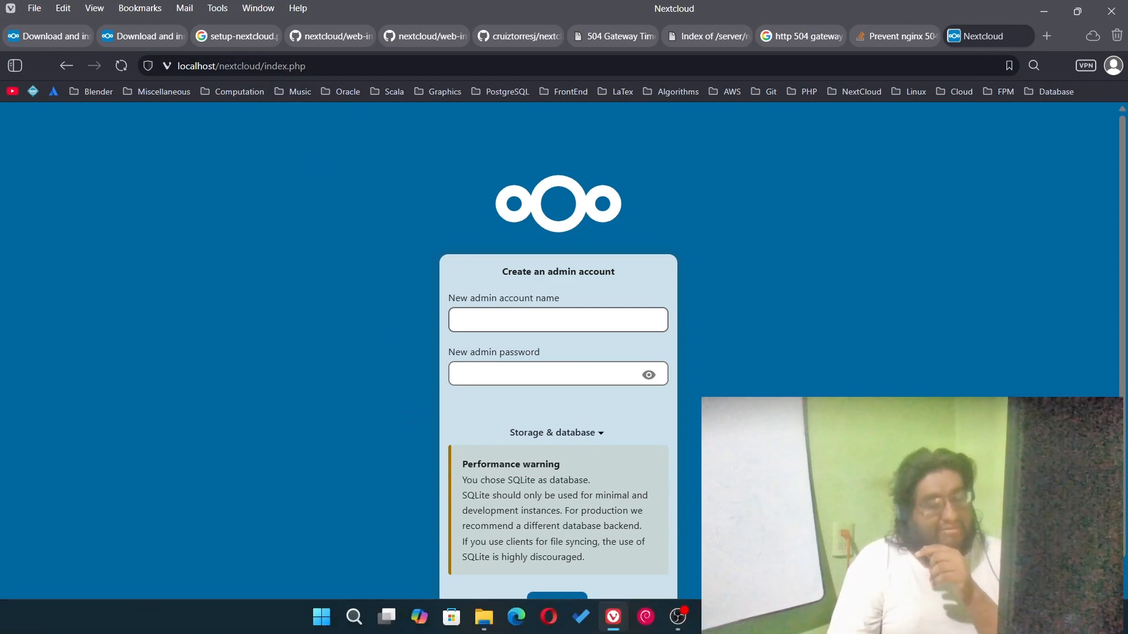
left_click(678, 617)
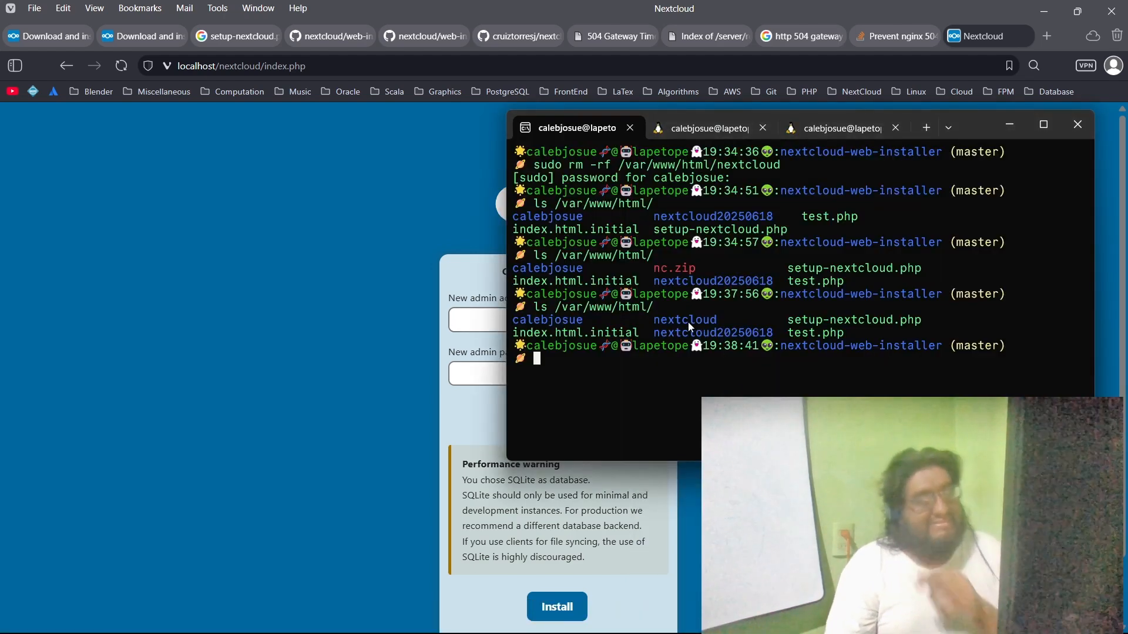
key("Up")
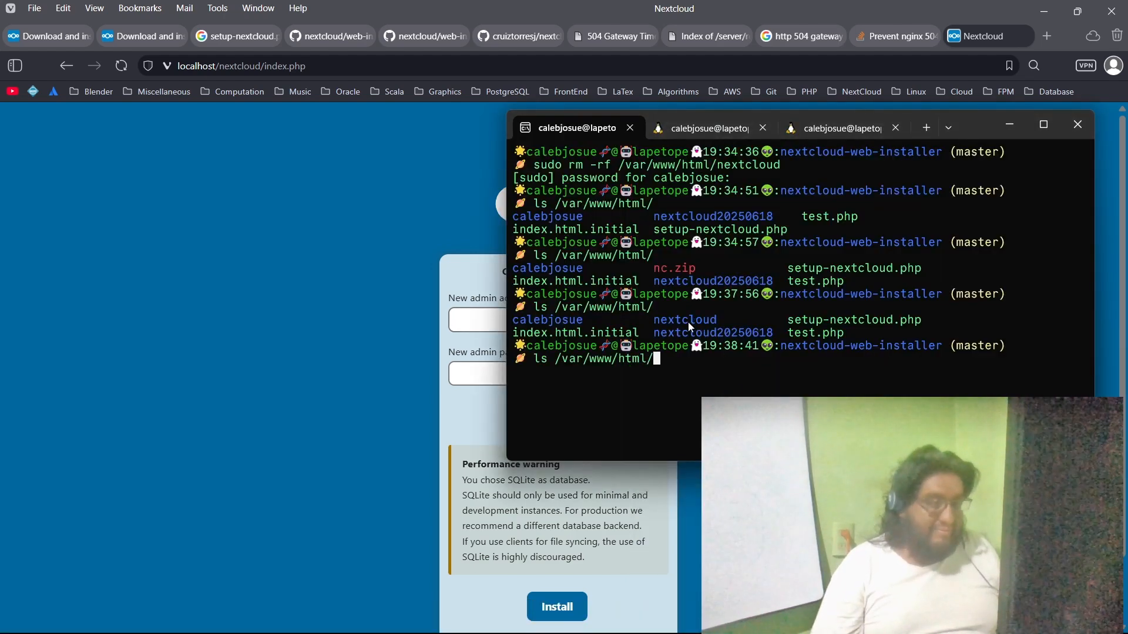
type("nex")
key("Tab")
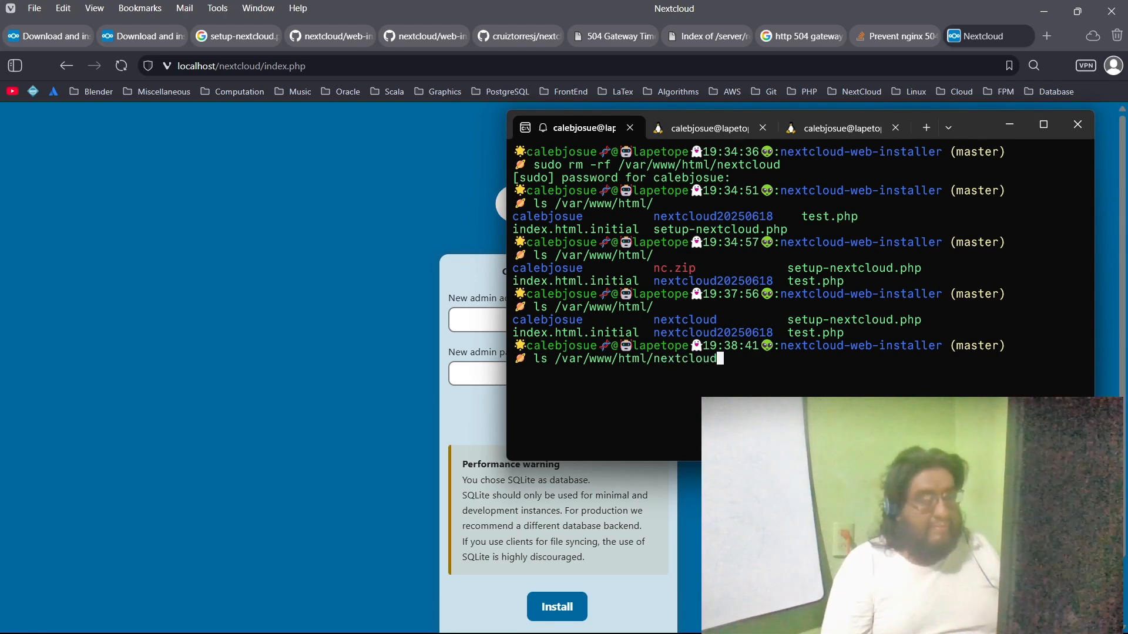
key("Return")
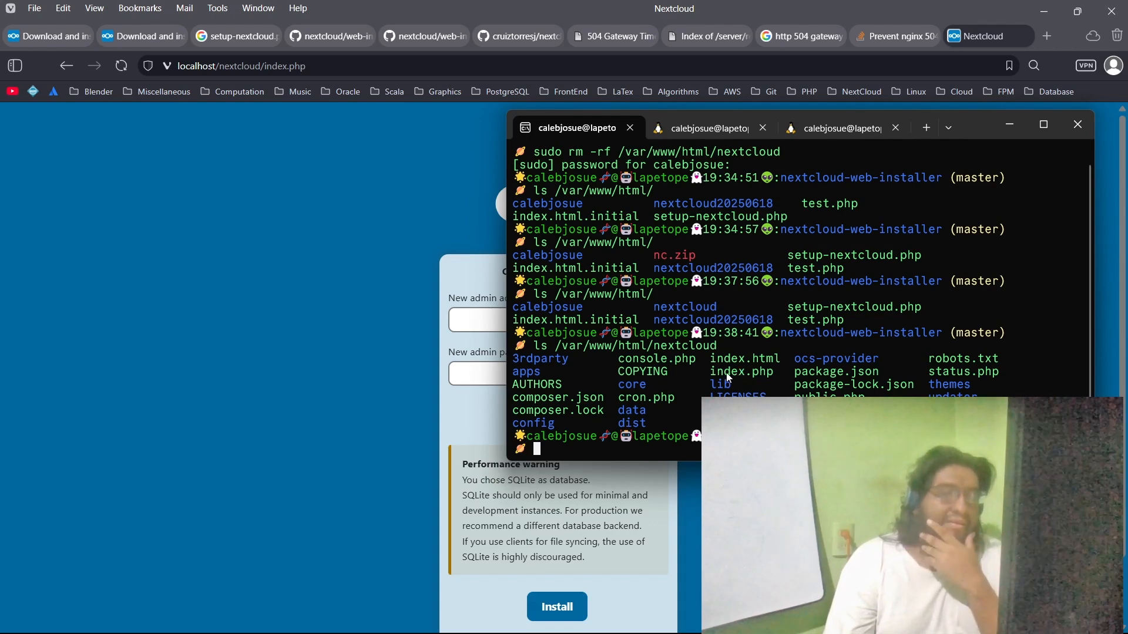
left_click(345, 315)
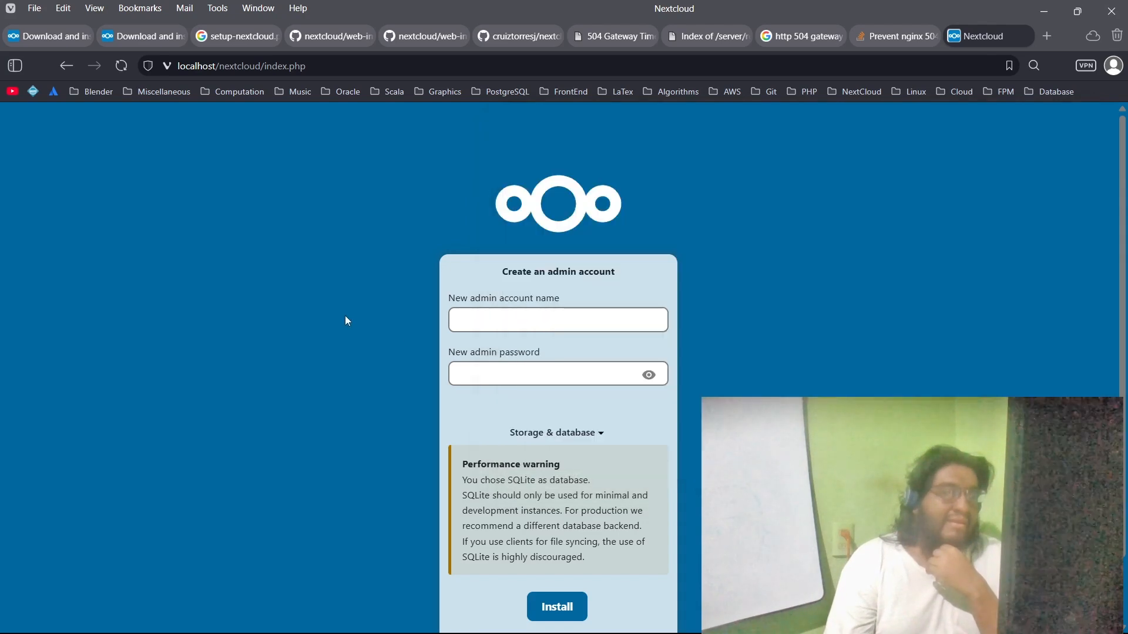
Step: Fill in the new admin account name and the new admin password for the Nextcloud administrator
scroll(351, 320, "down", 1)
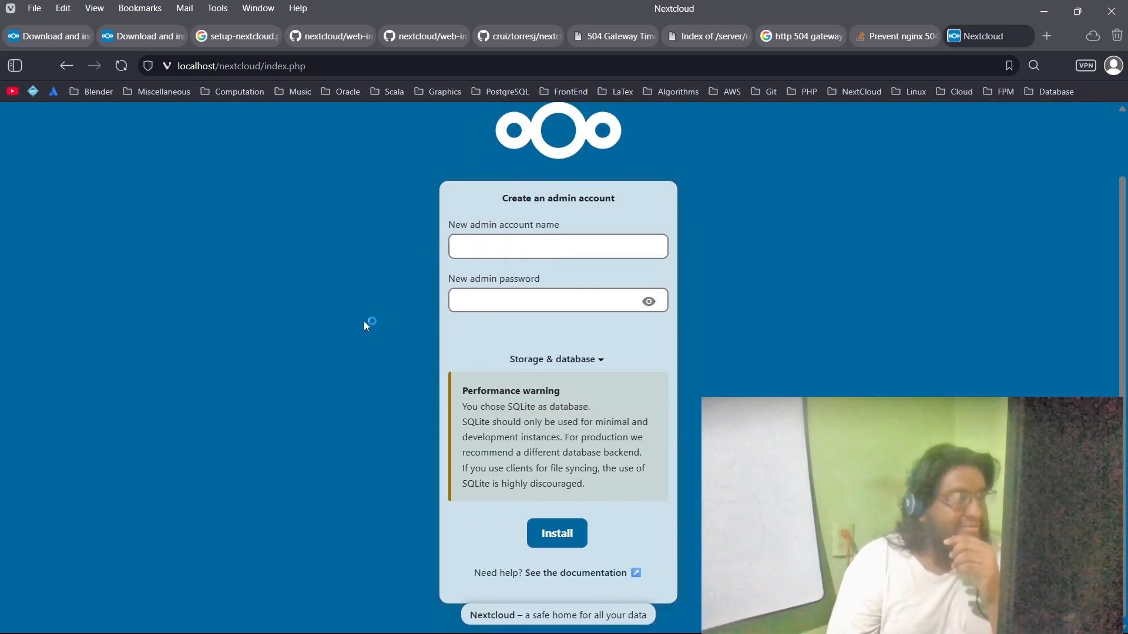
left_click(499, 245)
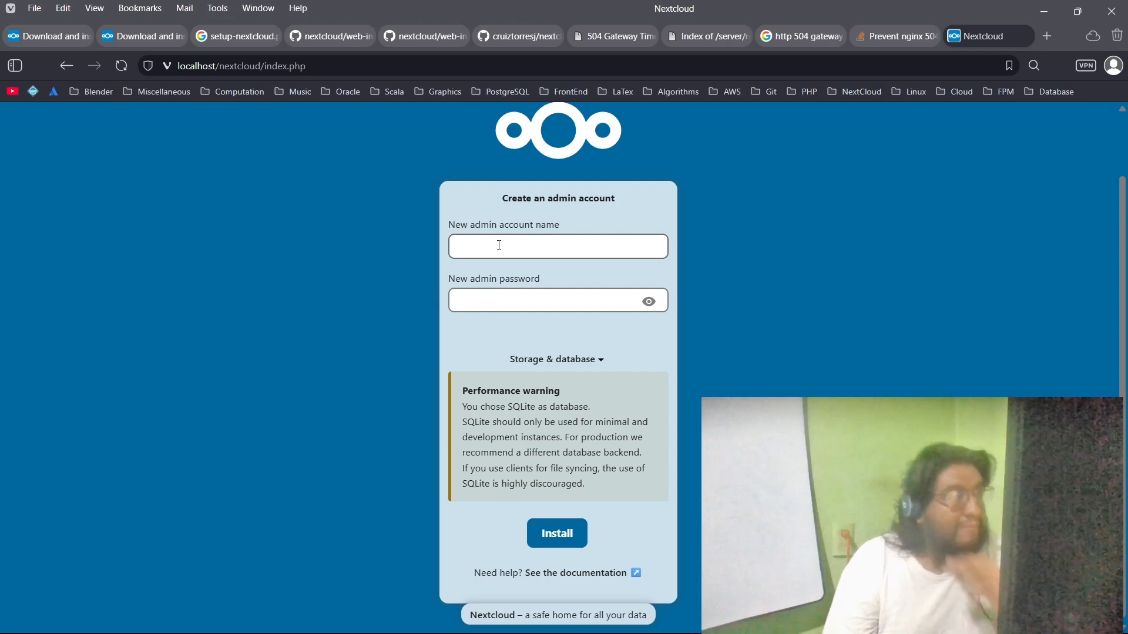
type("caleb")
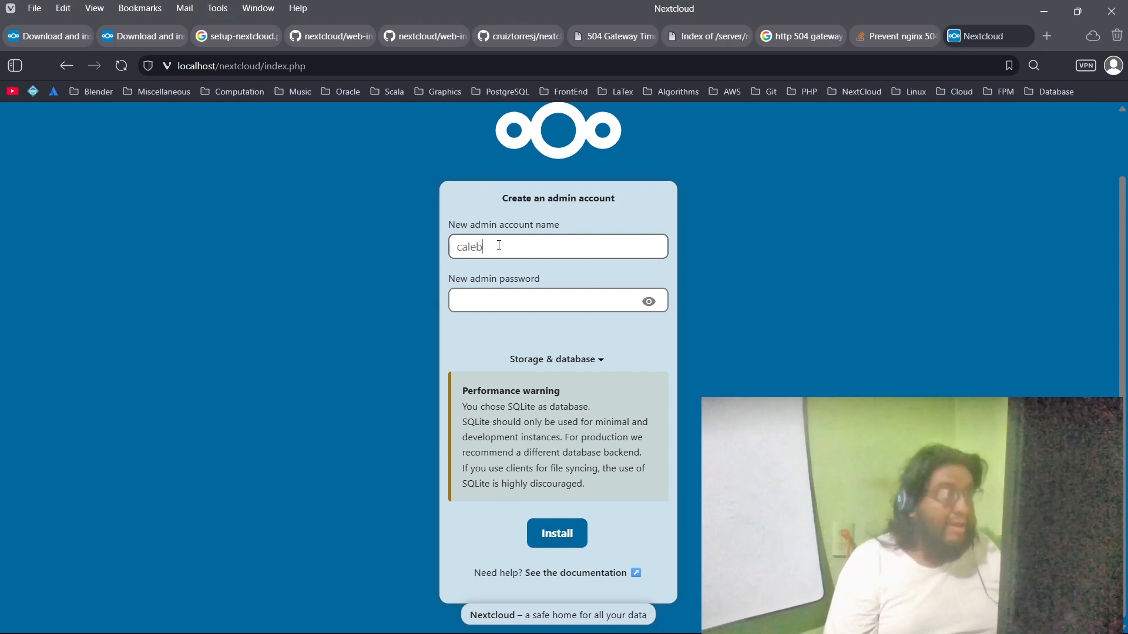
type("josue")
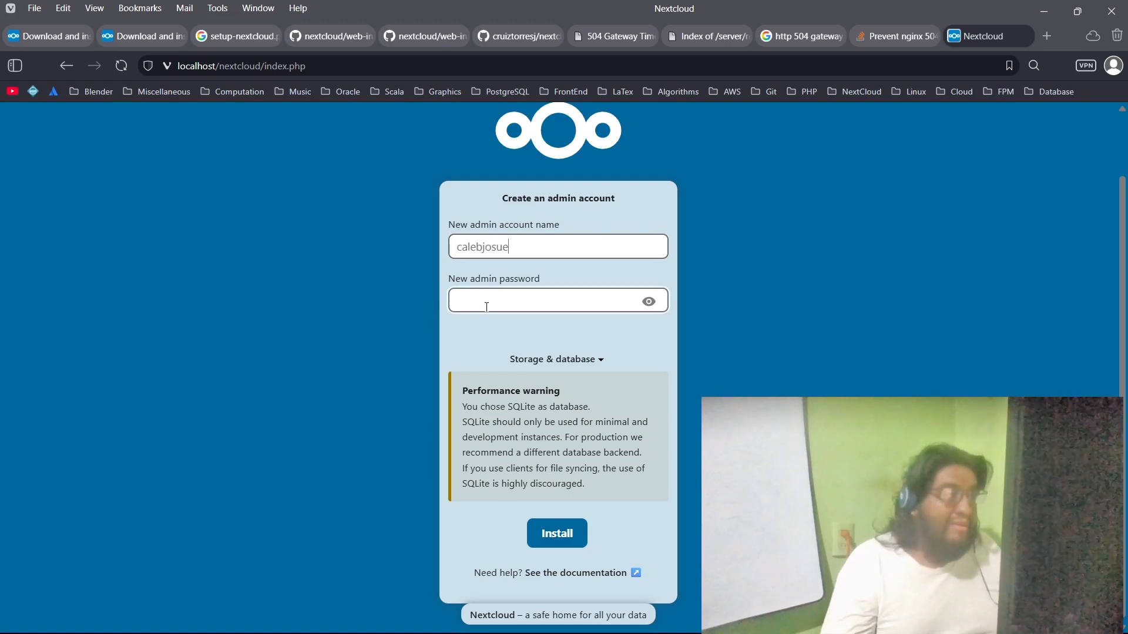
left_click(489, 303)
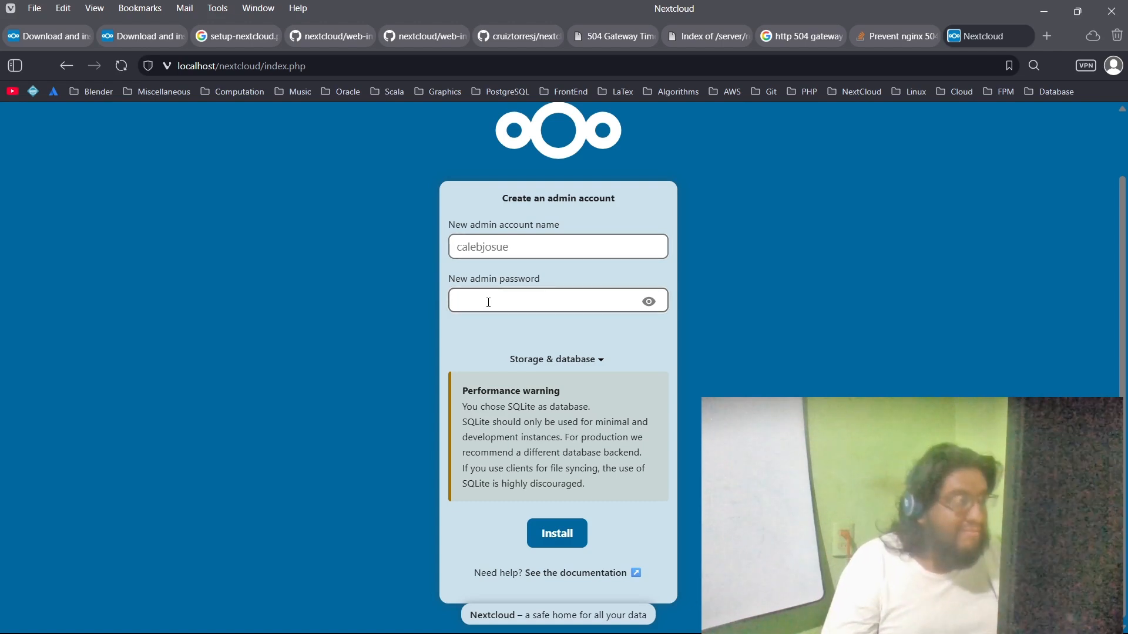
type("••••••")
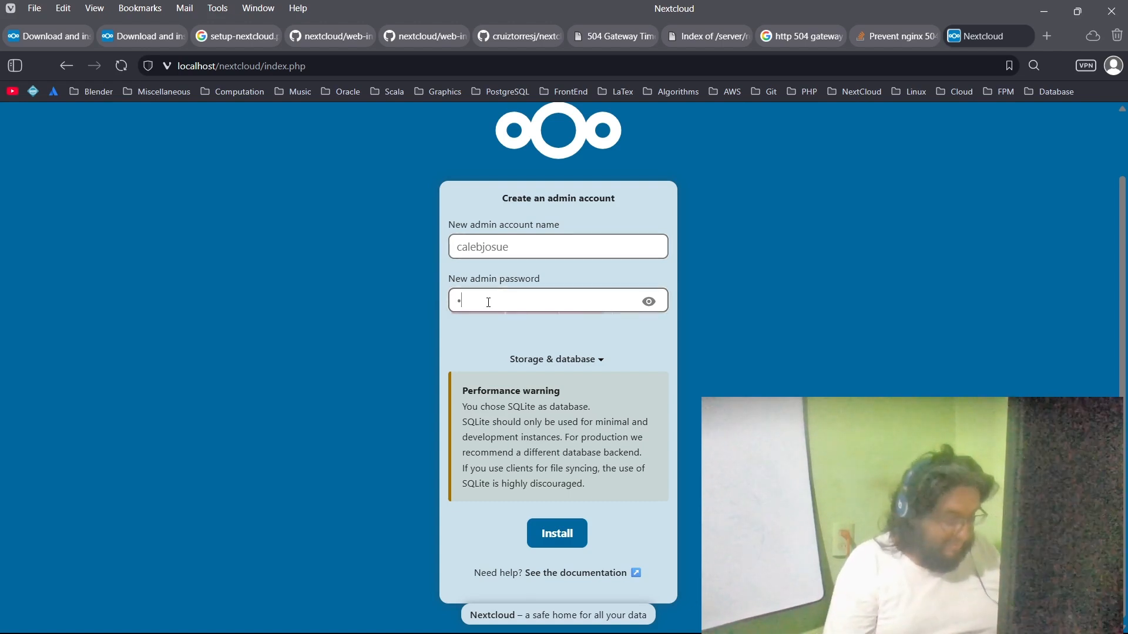
type("••••••")
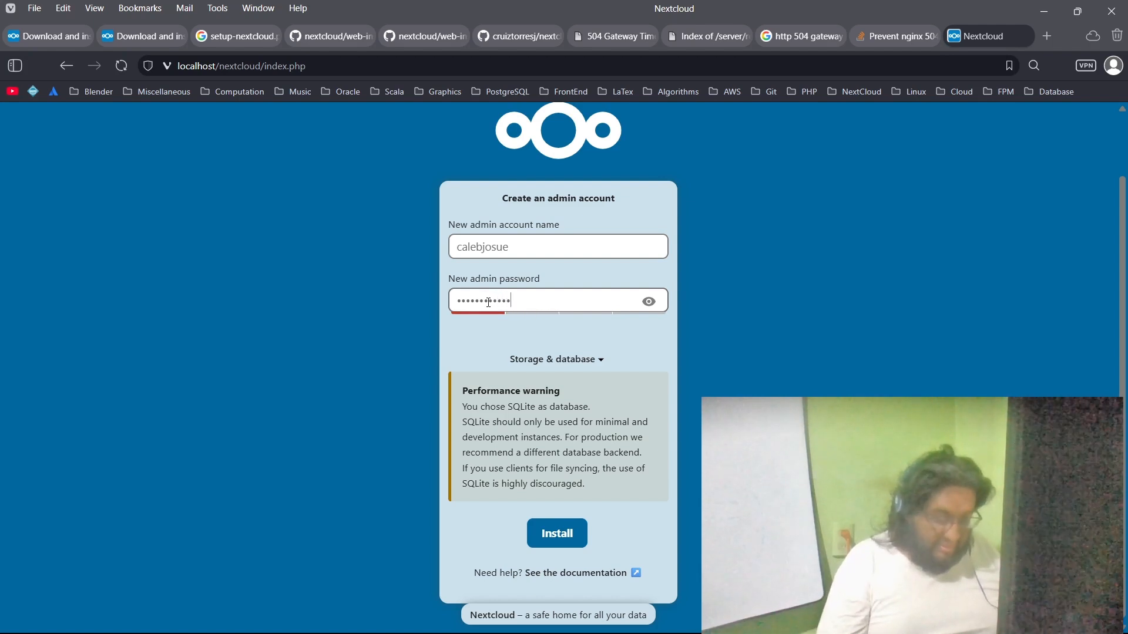
type("•••••")
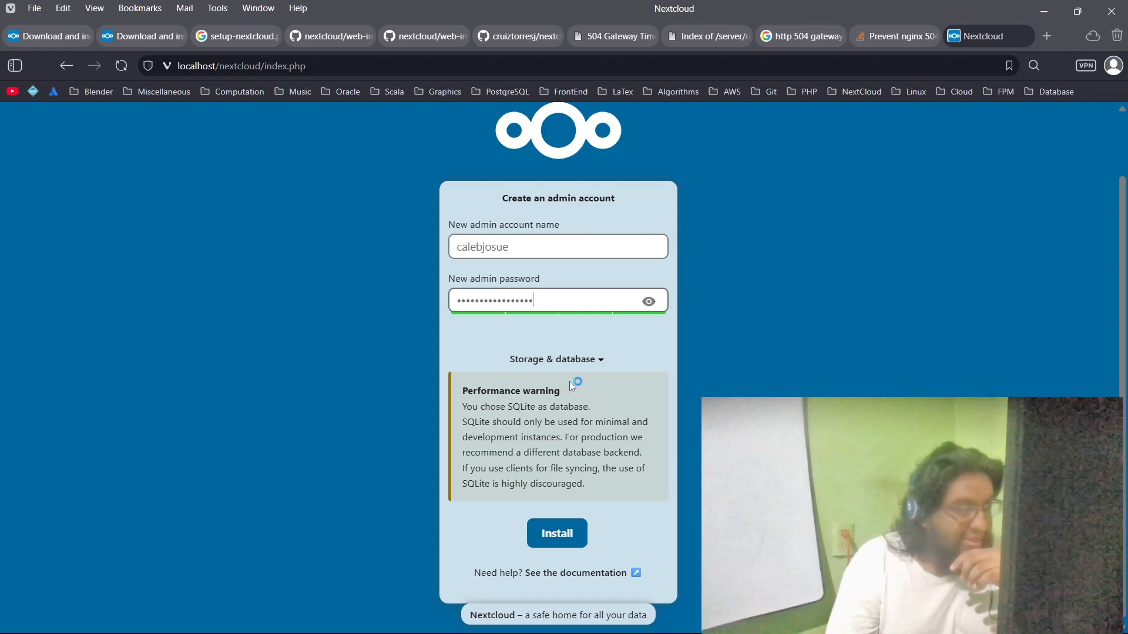
Step: Choose MySQL/MariaDB as the database, with admin as the database account, and enter the database password
left_click(601, 360)
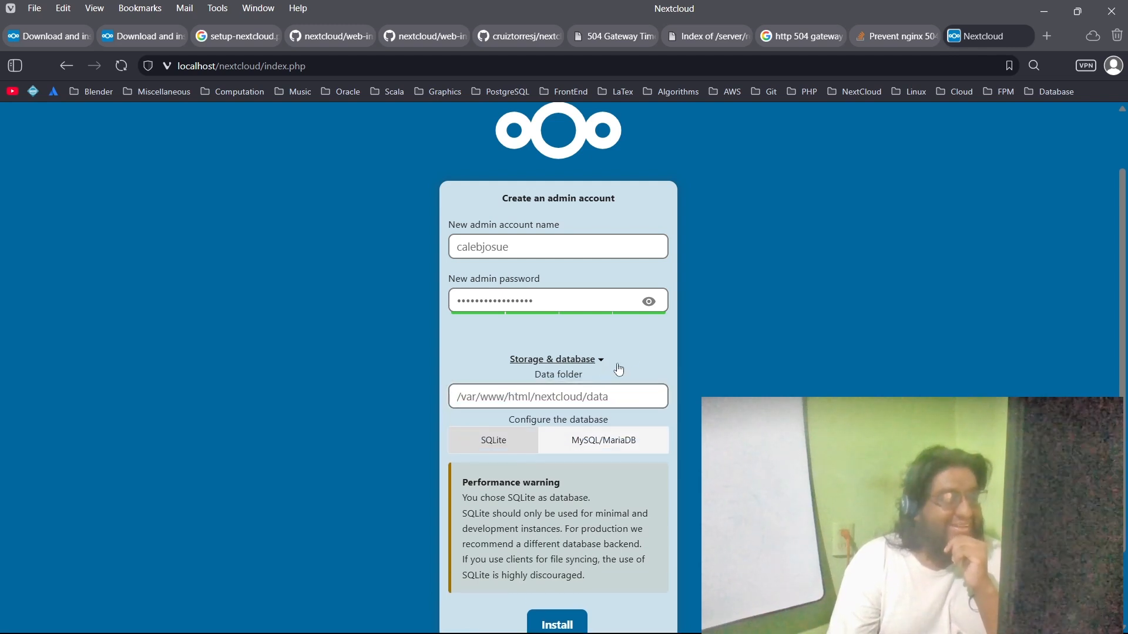
scroll(740, 380, "down", 2)
left_click(639, 377)
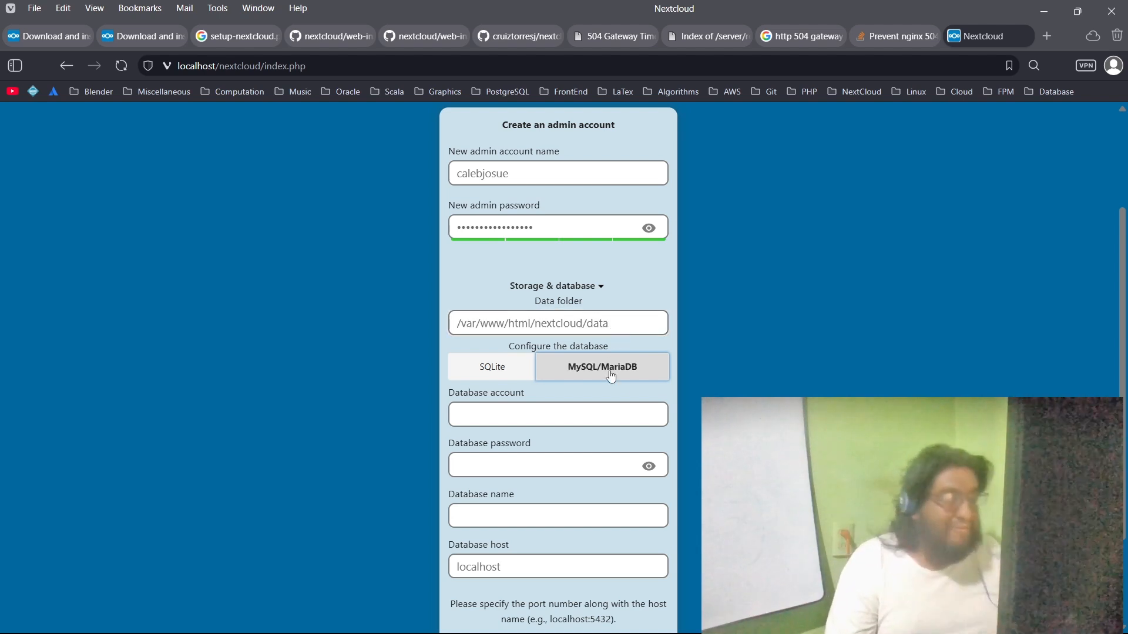
scroll(604, 405, "down", 2)
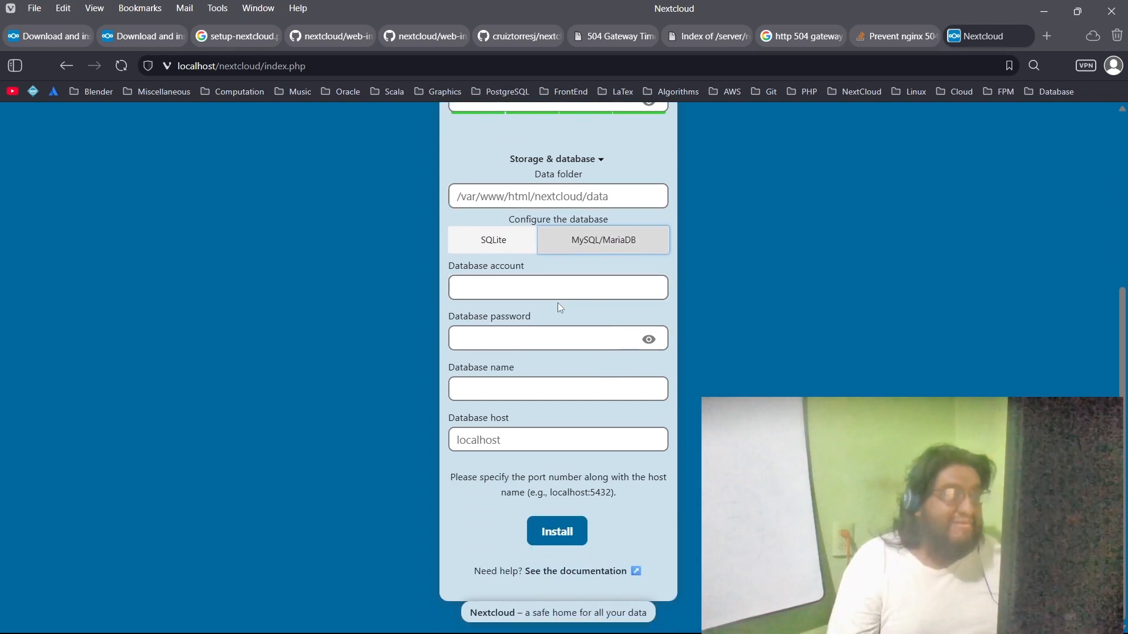
left_click(519, 294)
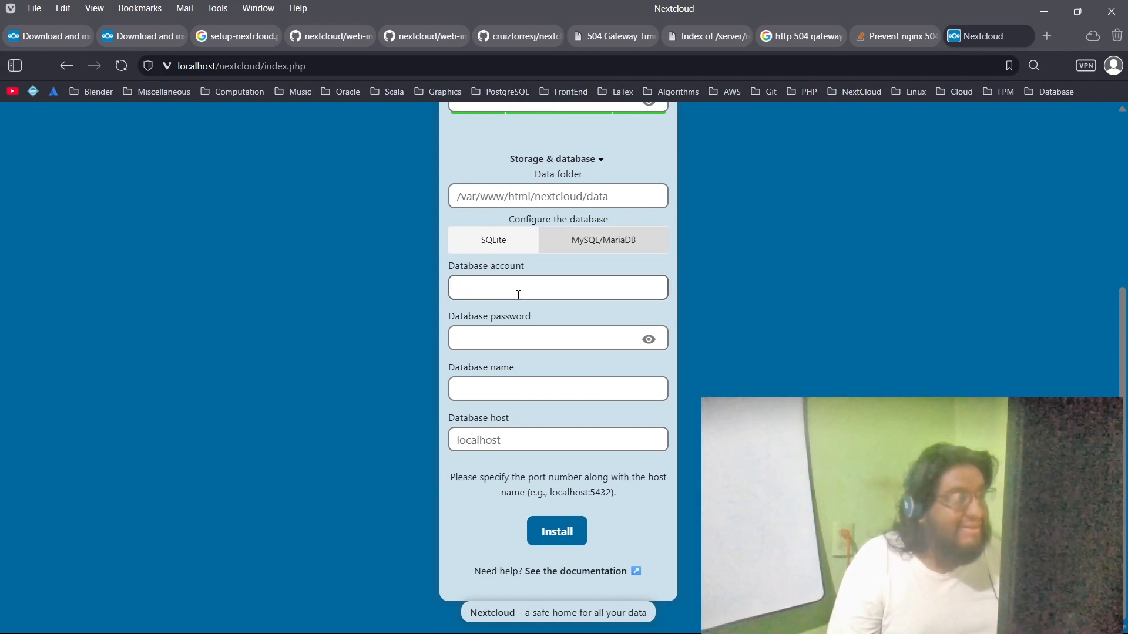
type("admin")
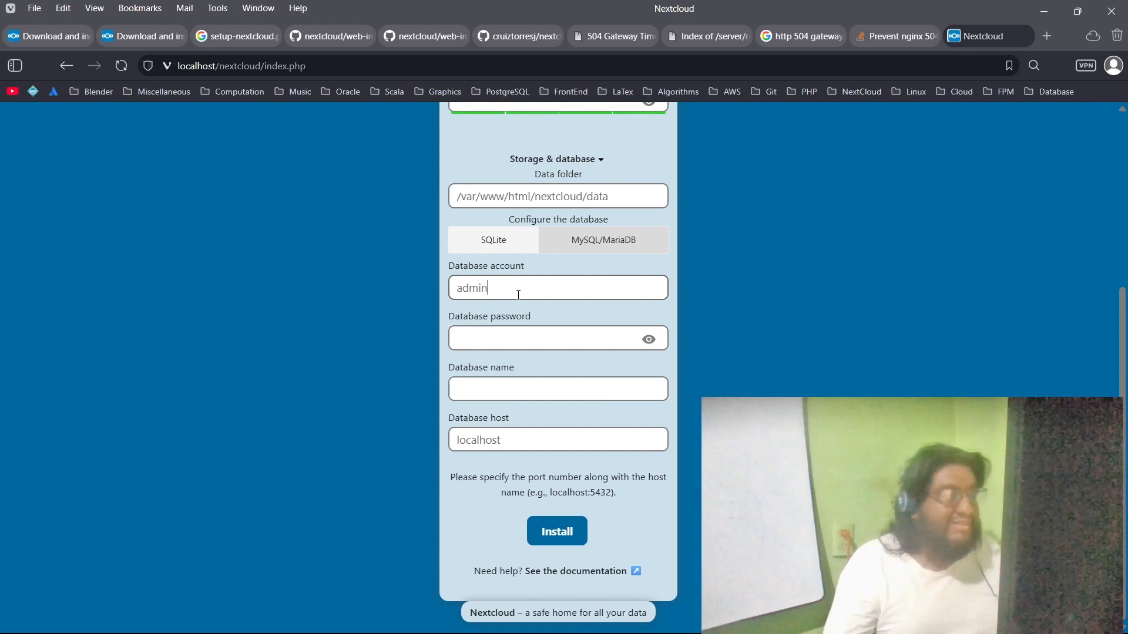
left_click(488, 340)
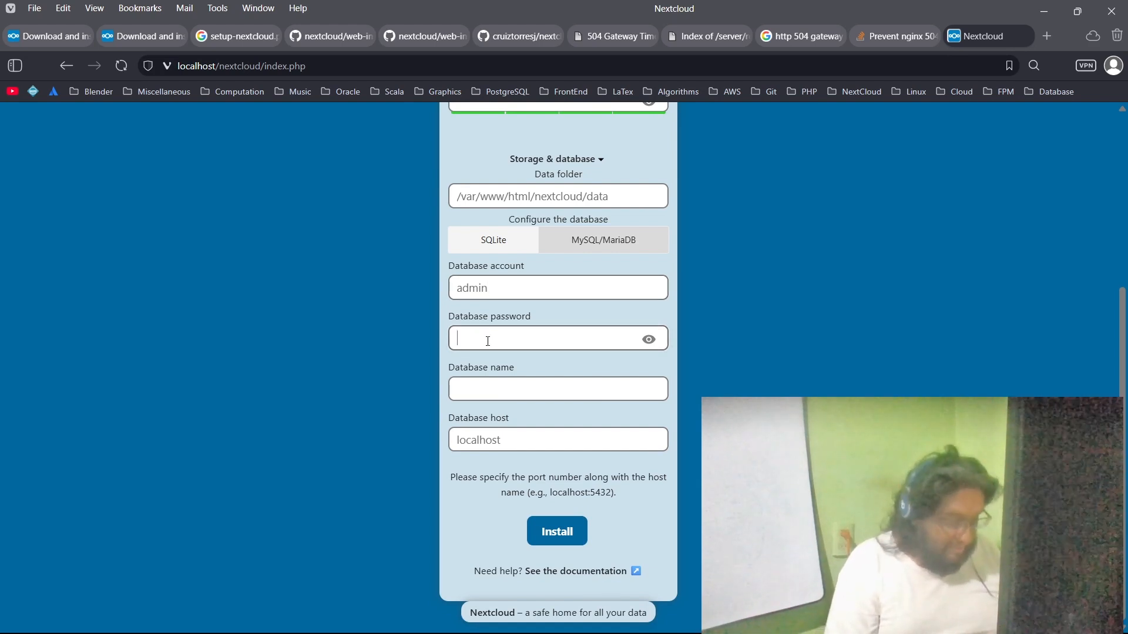
type("••••••")
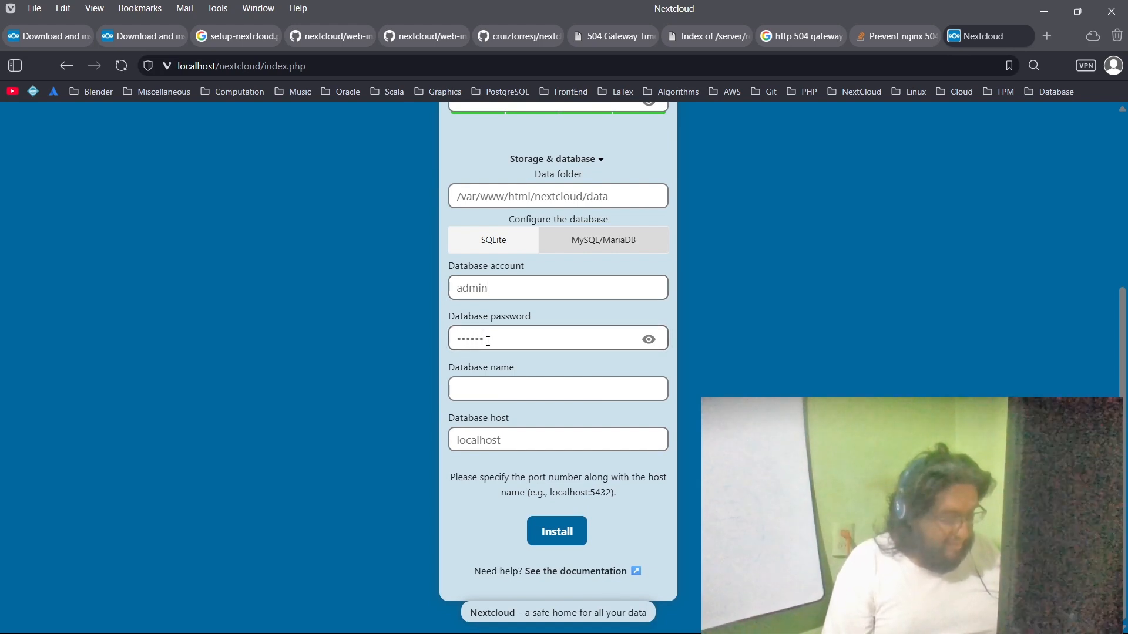
type("••••••")
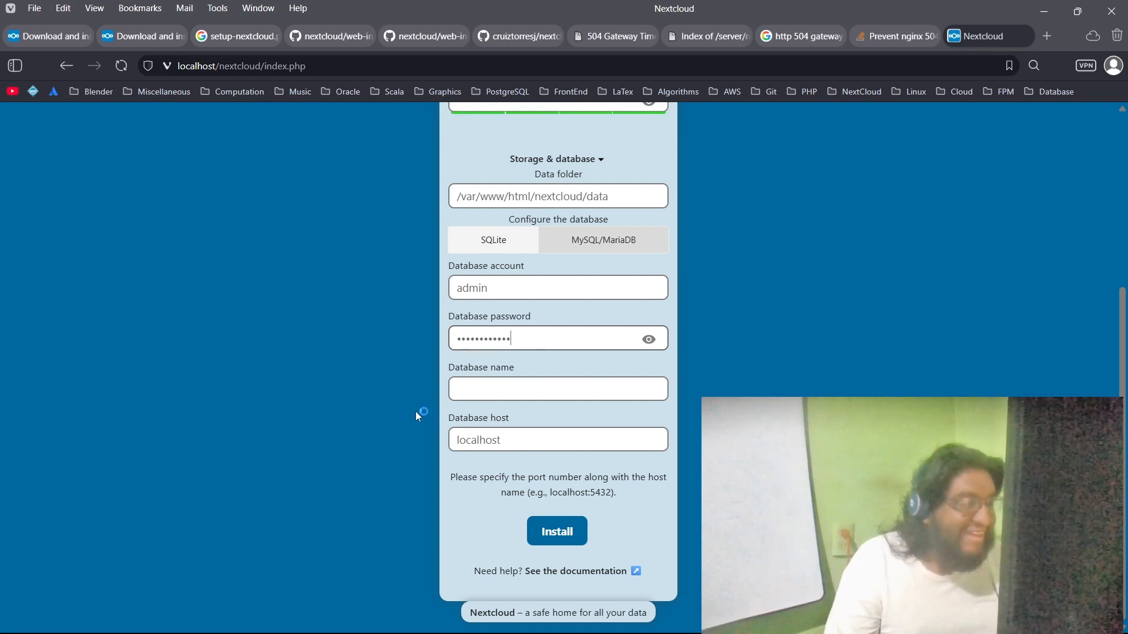
Step: Set the database name to nextcloud and start the Nextcloud installation
left_click(477, 385)
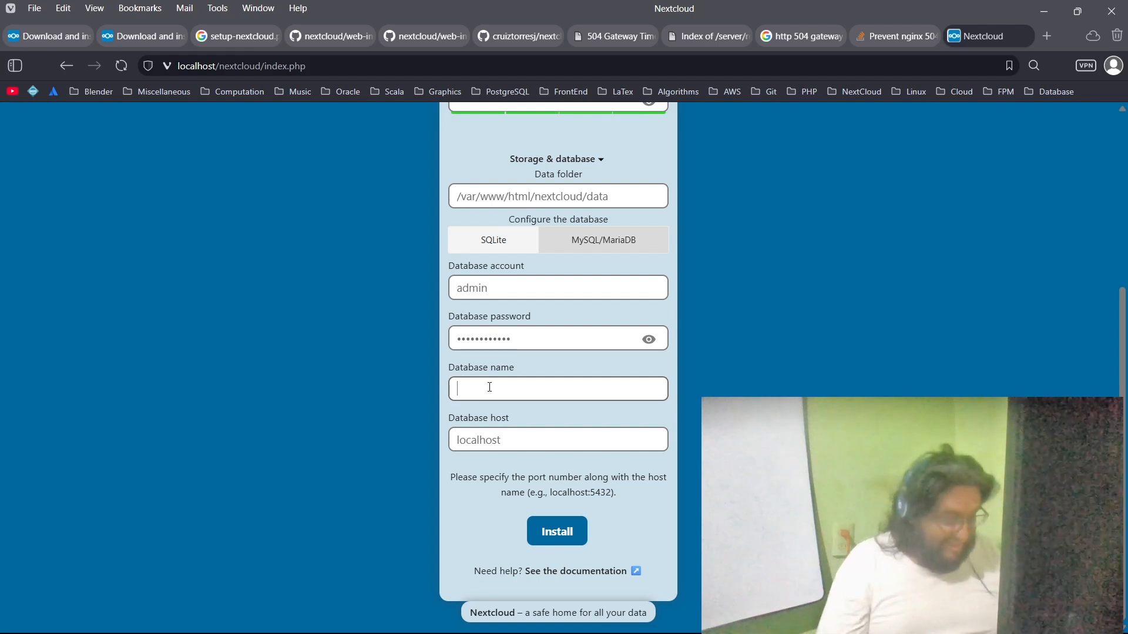
type("nextclou")
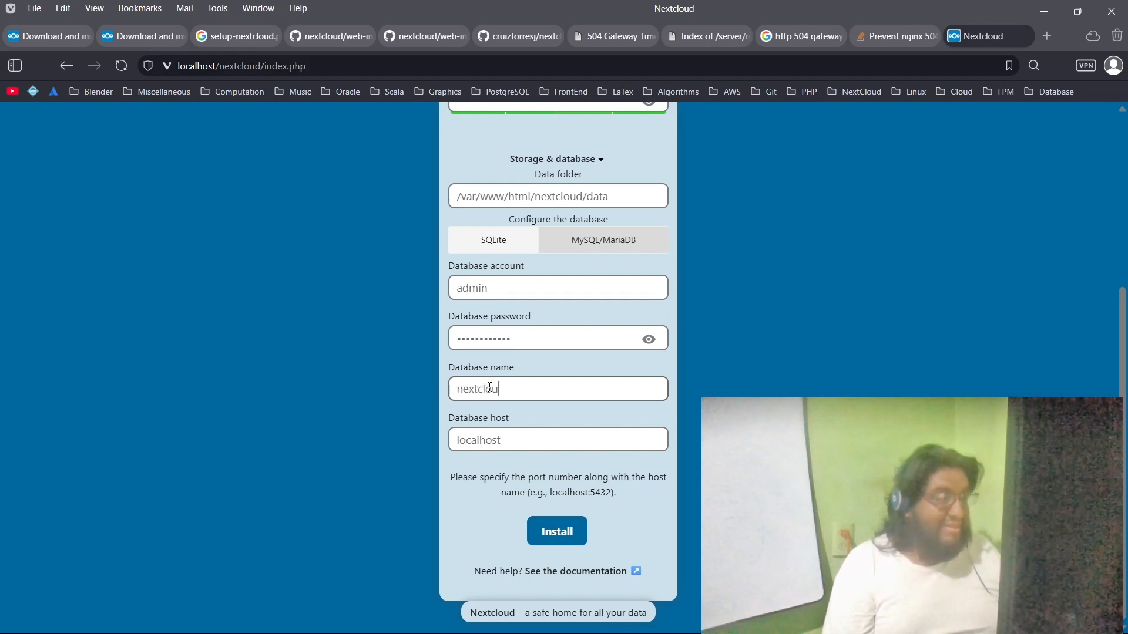
type("d")
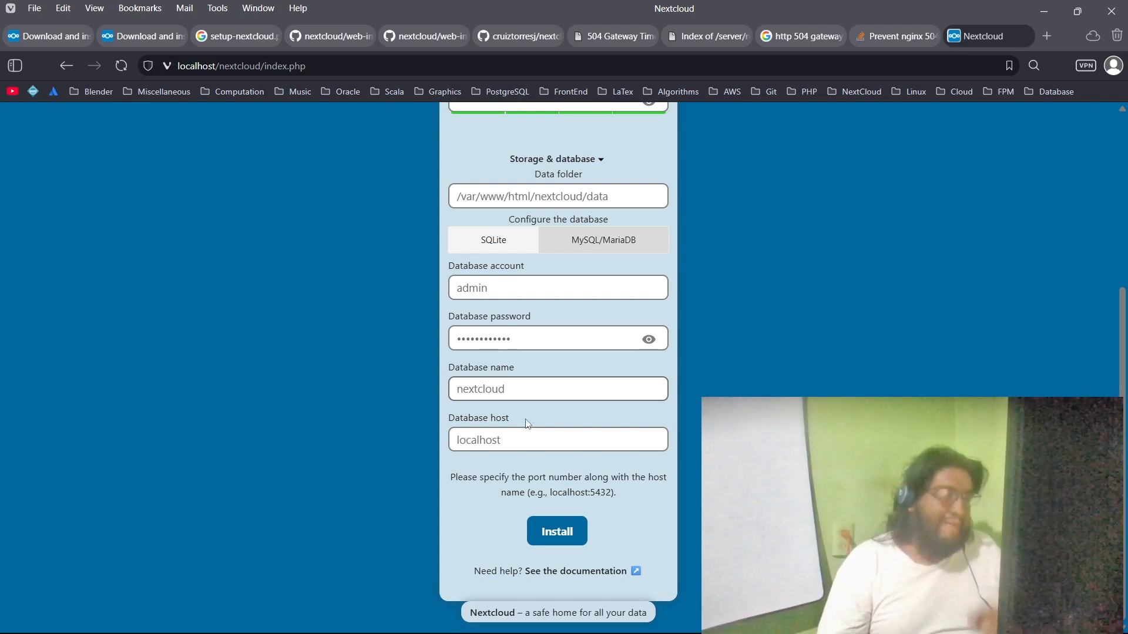
key("Tab")
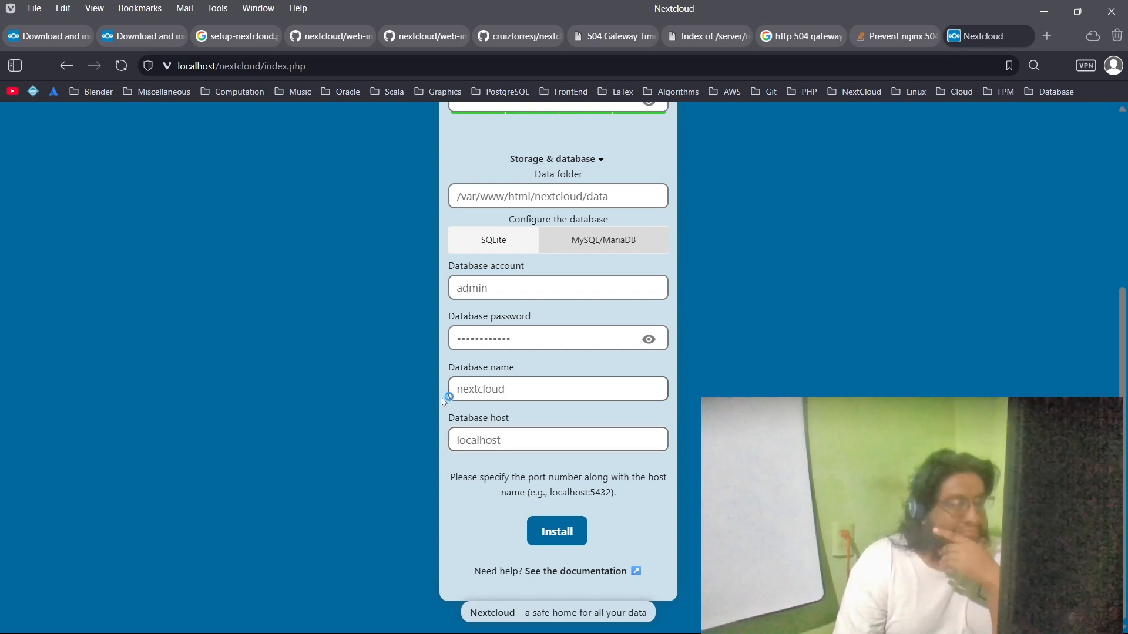
left_click(561, 545)
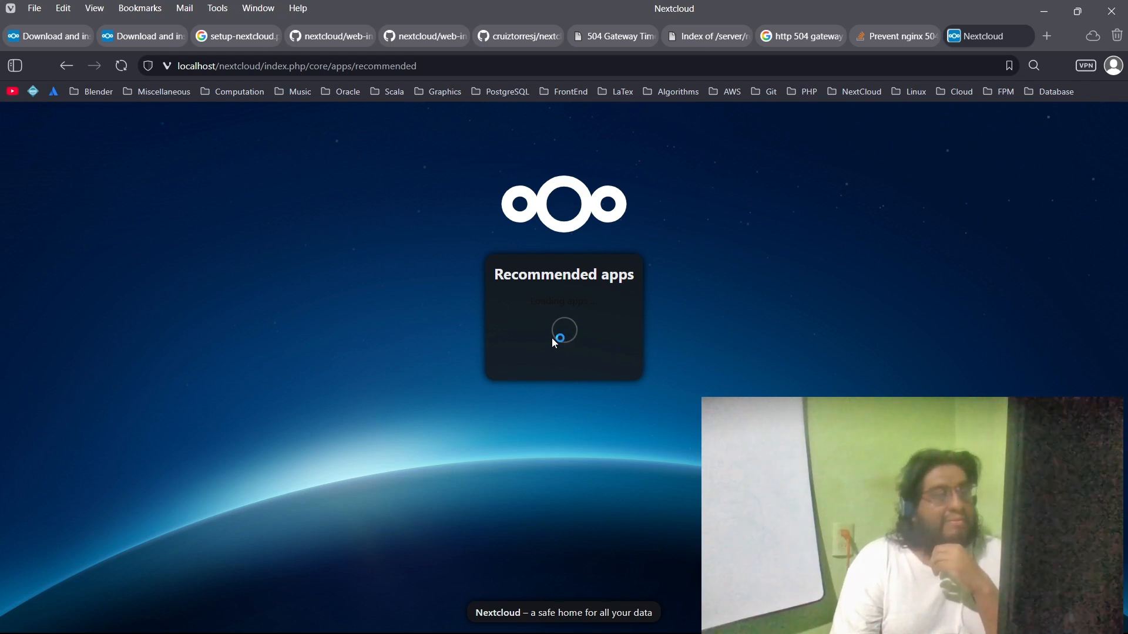
left_click(1048, 35)
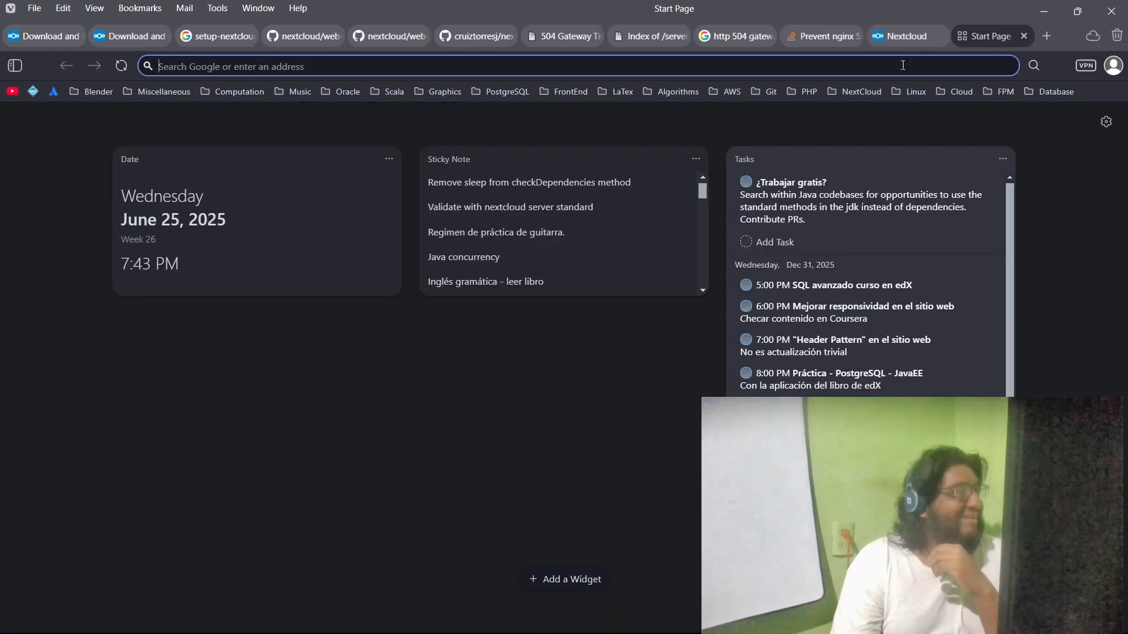
left_click(54, 94)
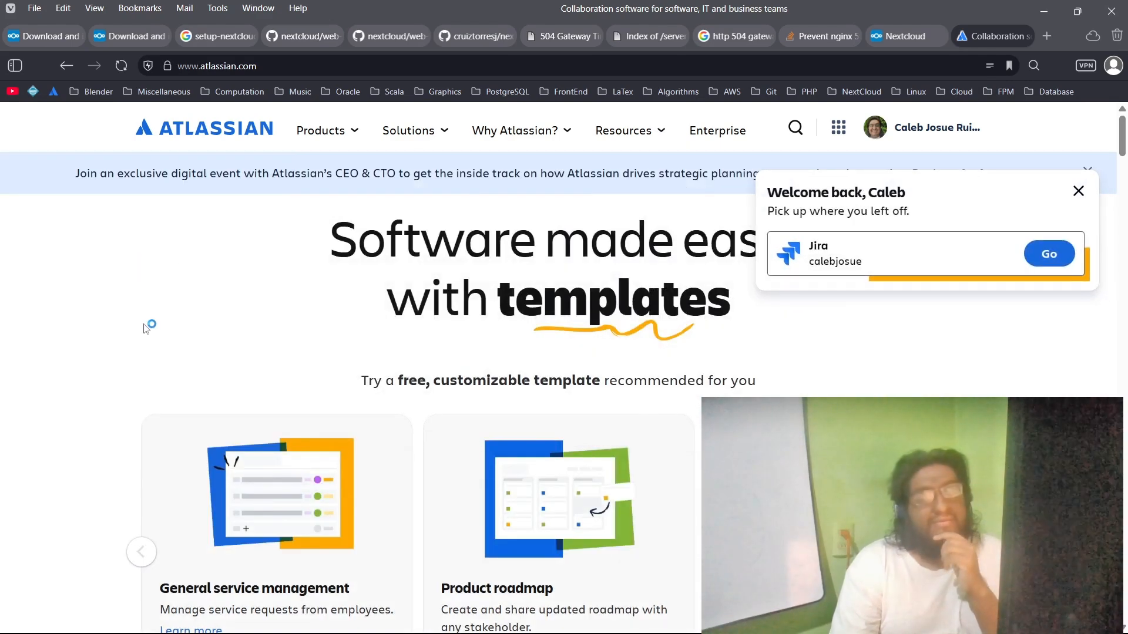
scroll(146, 328, "down", 3)
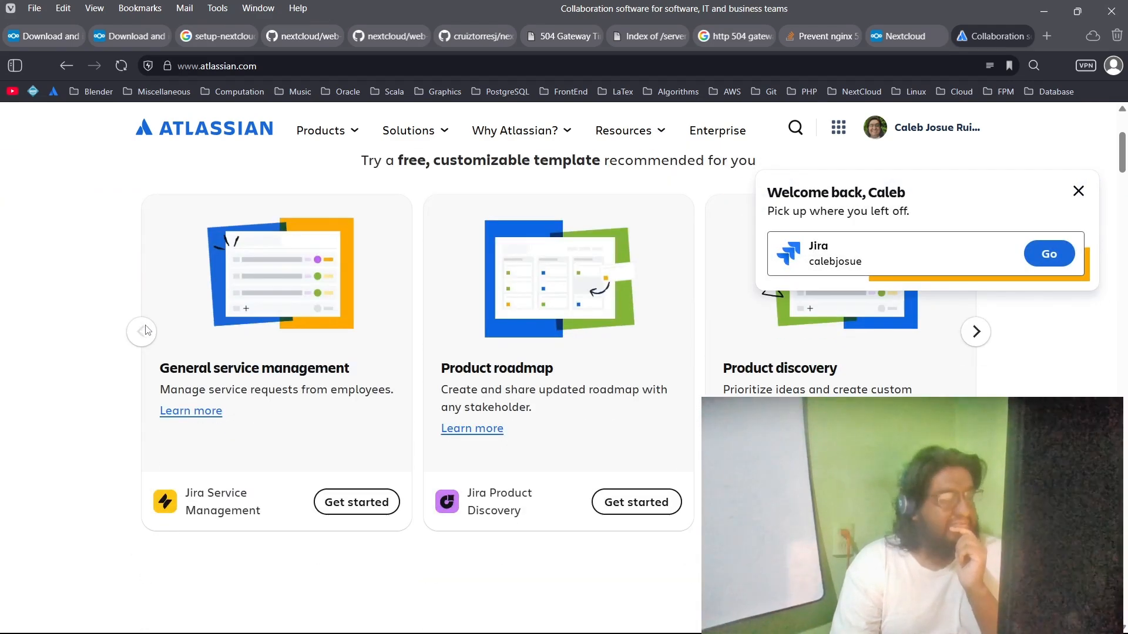
scroll(146, 327, "up", 3)
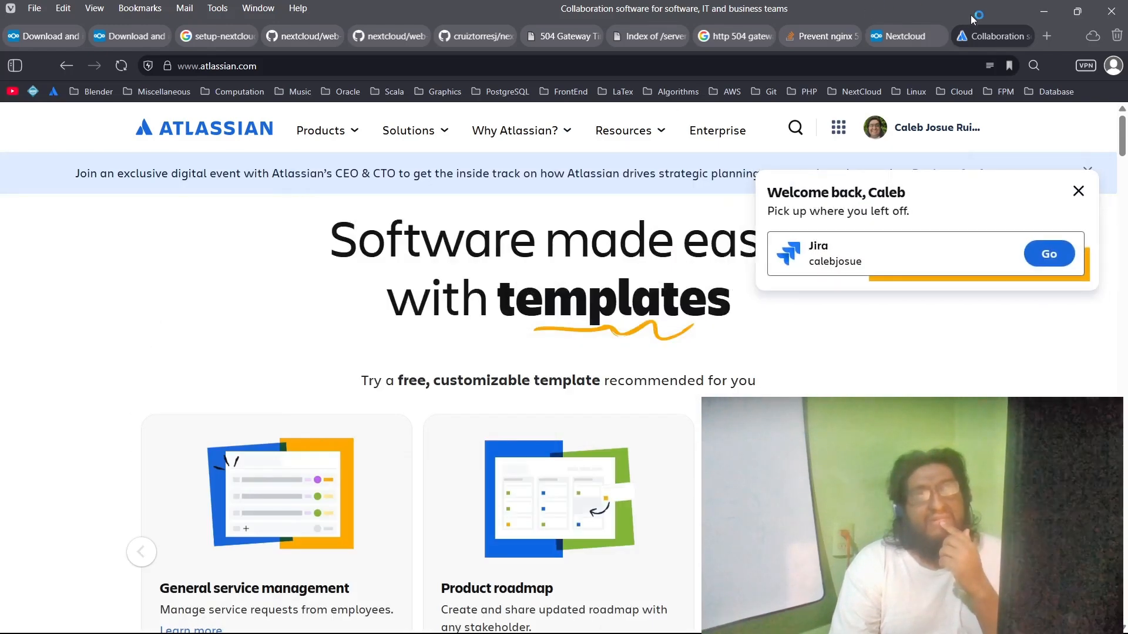
left_click(1024, 36)
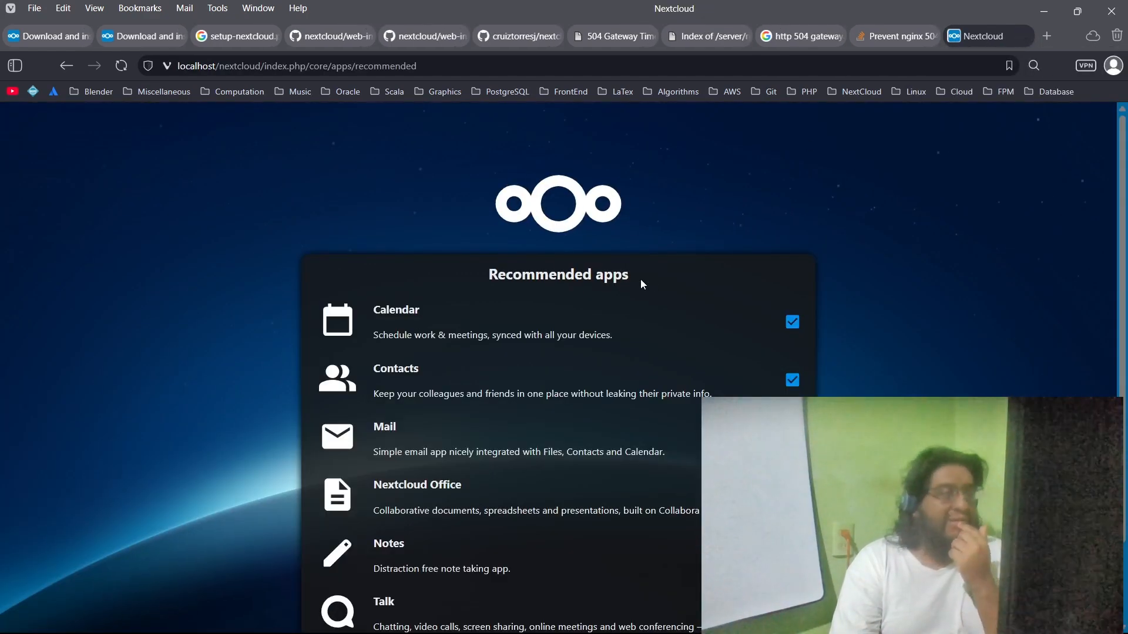
Step: Review the list of recommended apps offered after the installation
scroll(435, 312, "down", 2)
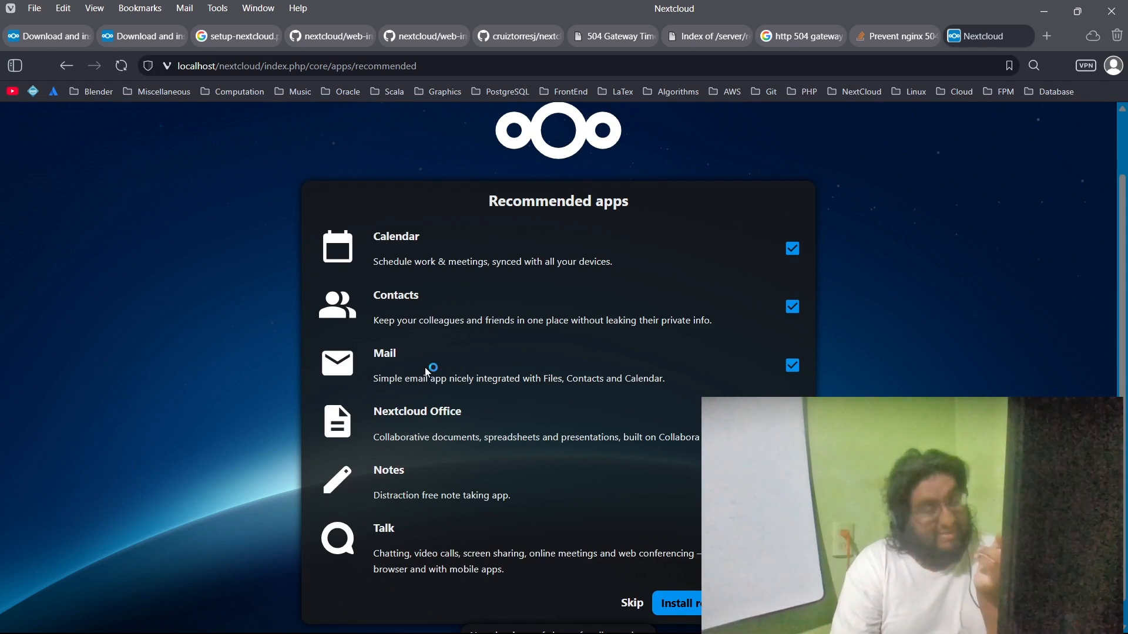
scroll(425, 369, "down", 1)
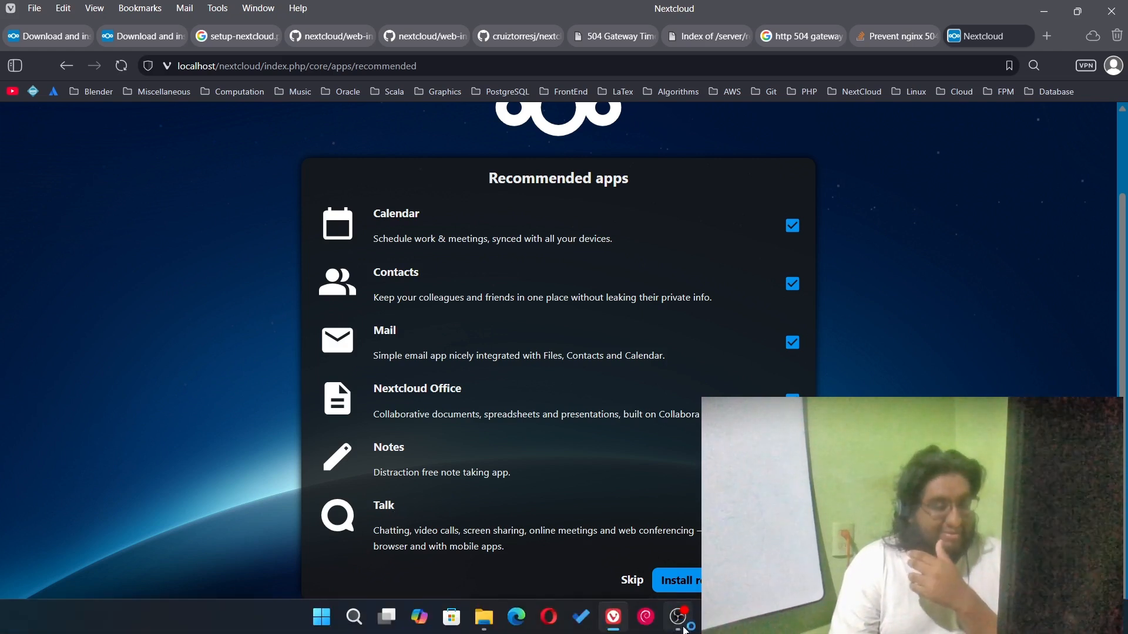
left_click(679, 618)
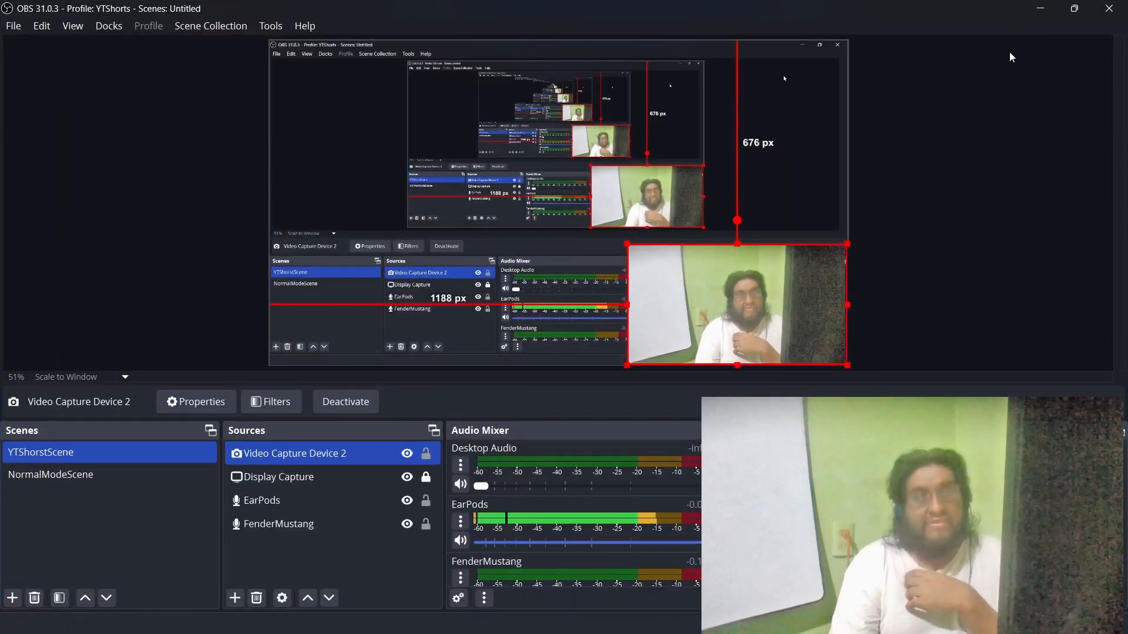
left_click(1040, 9)
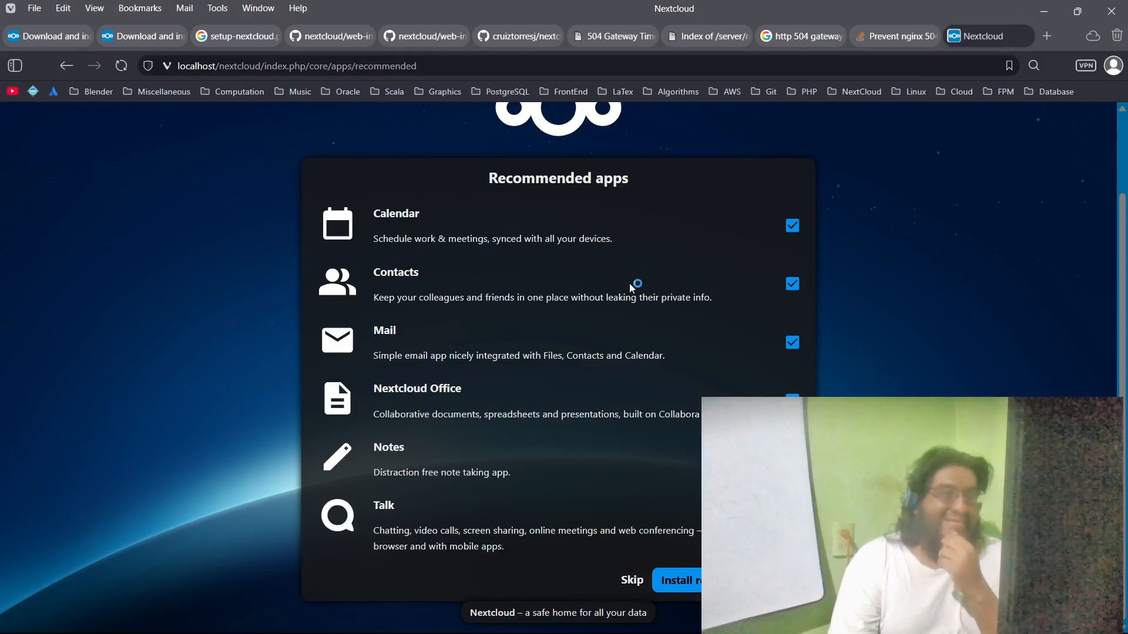
Step: Exclude Contacts and Mail from the recommended apps and install the ones still selected
left_click(792, 284)
left_click(793, 343)
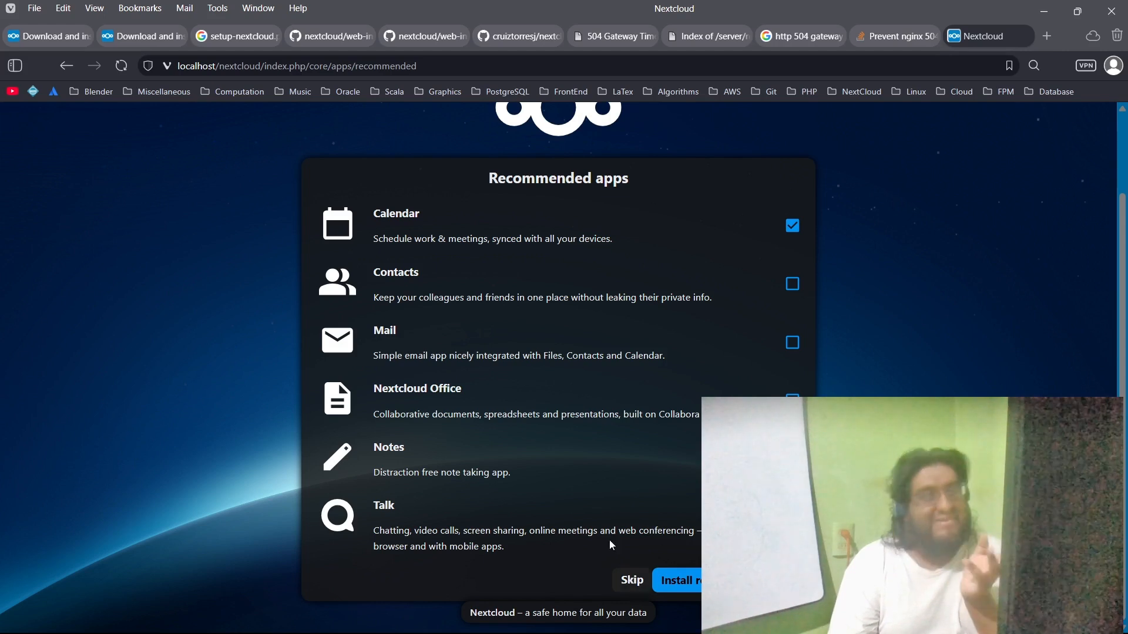
scroll(547, 448, "up", 2)
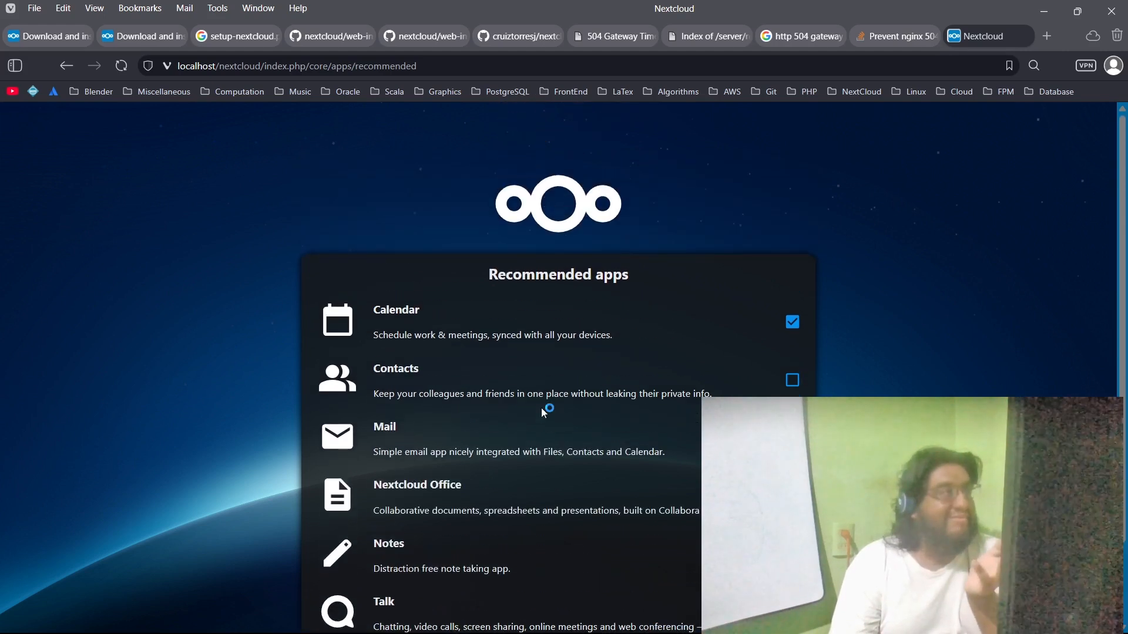
scroll(542, 410, "down", 2)
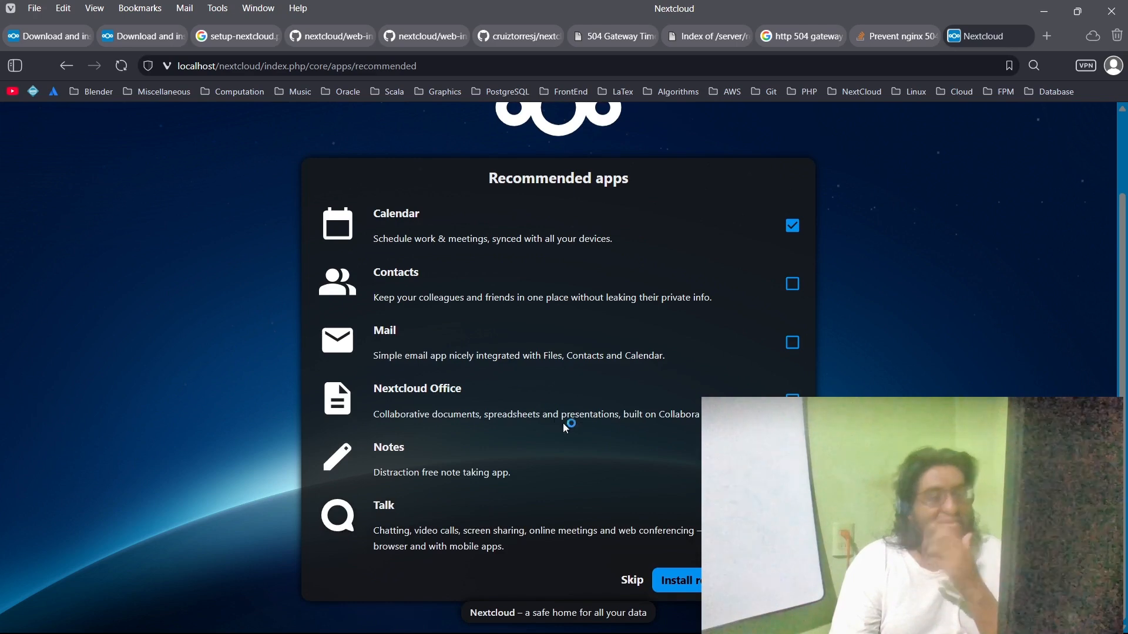
left_click(726, 580)
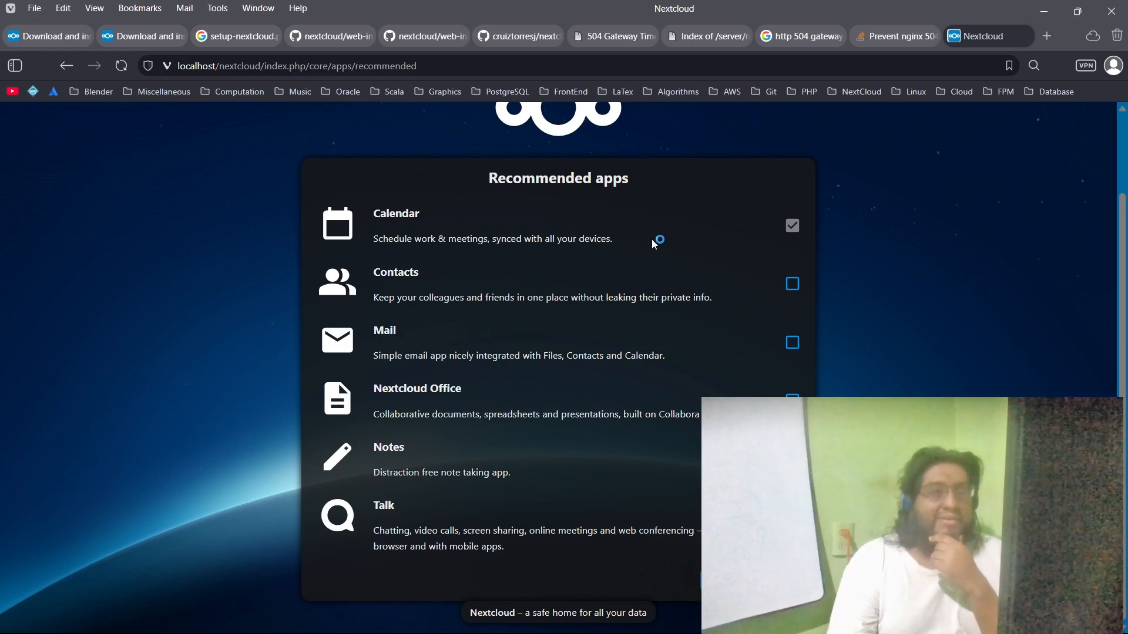
Step: Dismiss the Nextcloud welcome dialog and look over the dashboard, including the contacts search and the account options
mouse_move(846, 633)
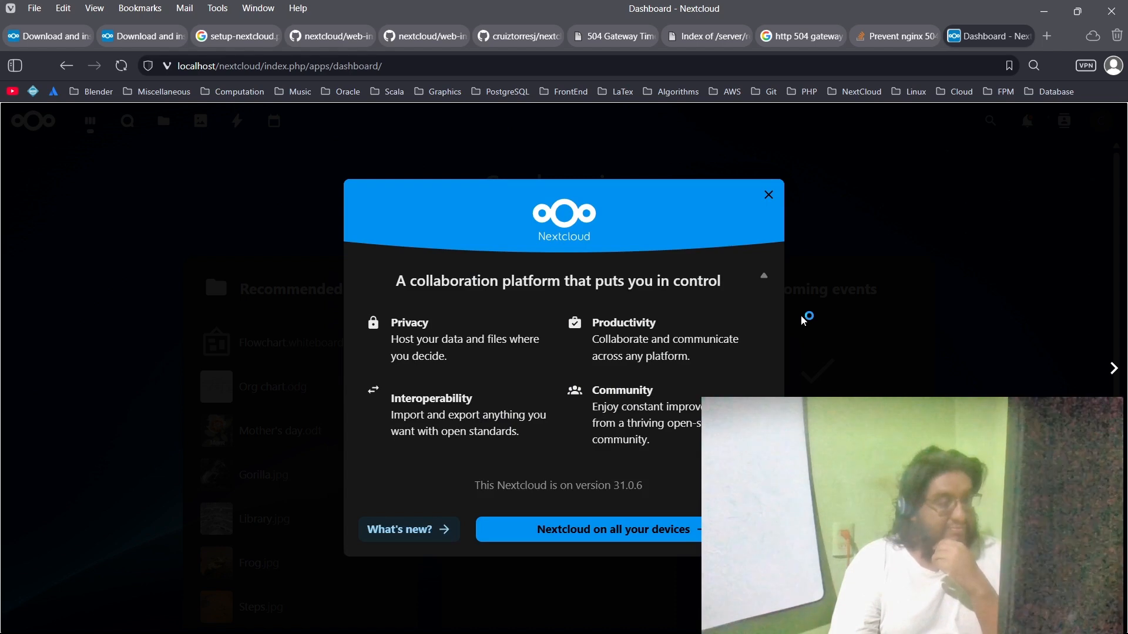
left_click(768, 195)
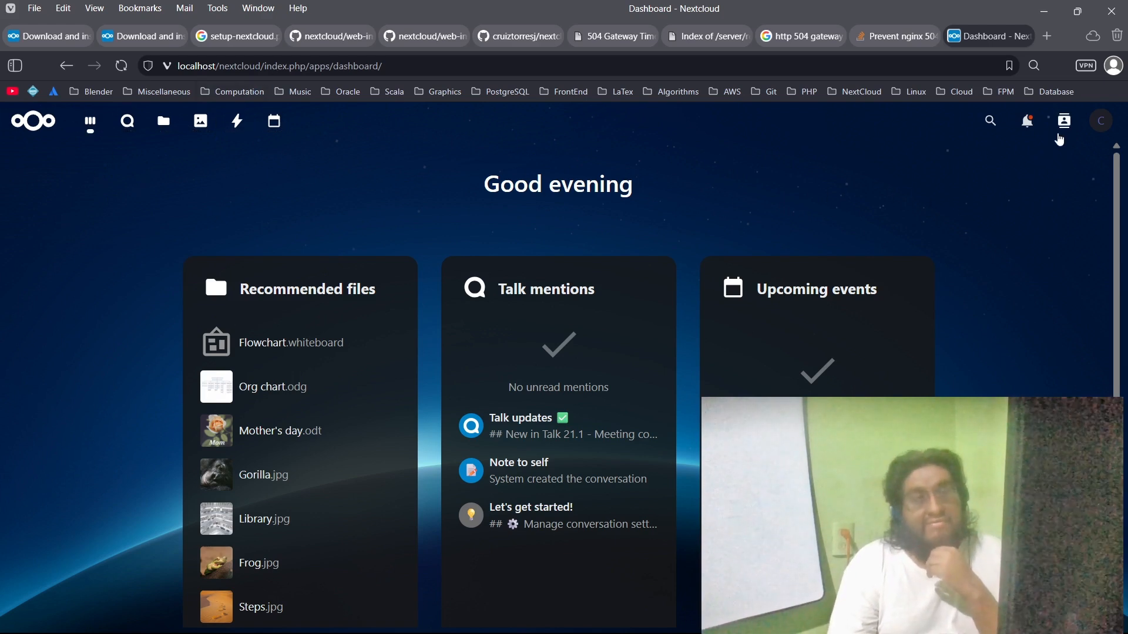
left_click(1066, 123)
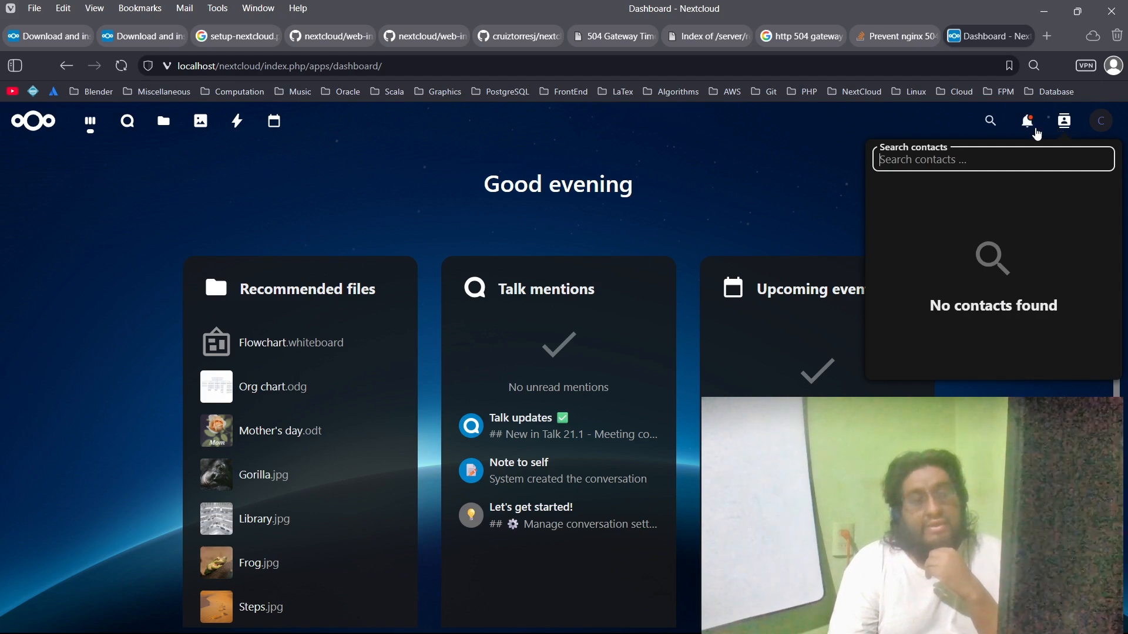
left_click(1097, 125)
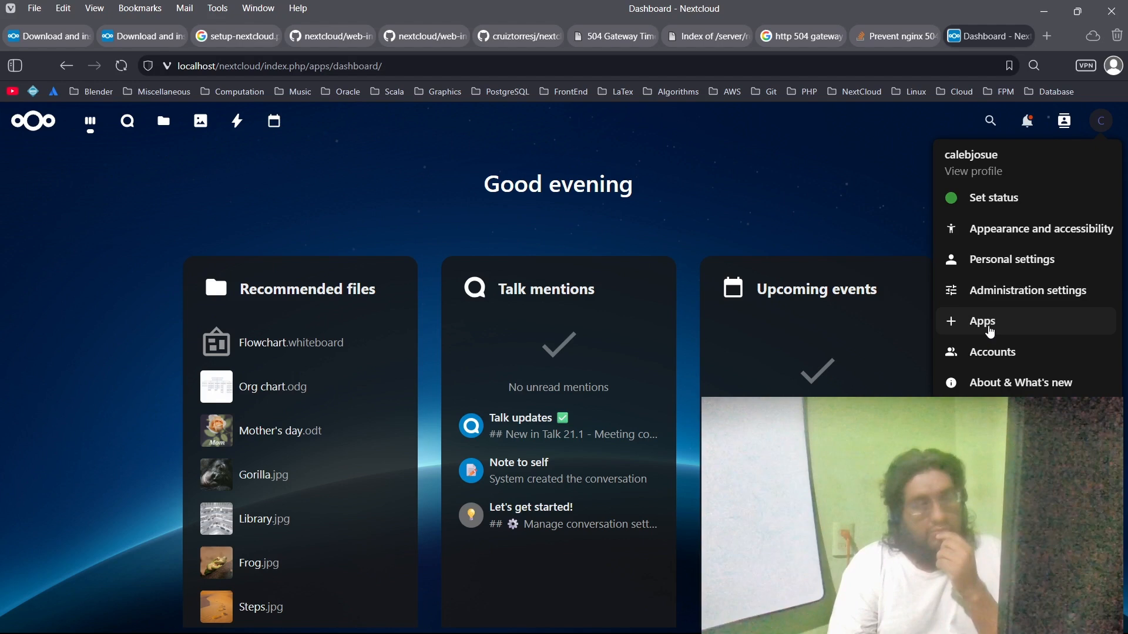
left_click(238, 197)
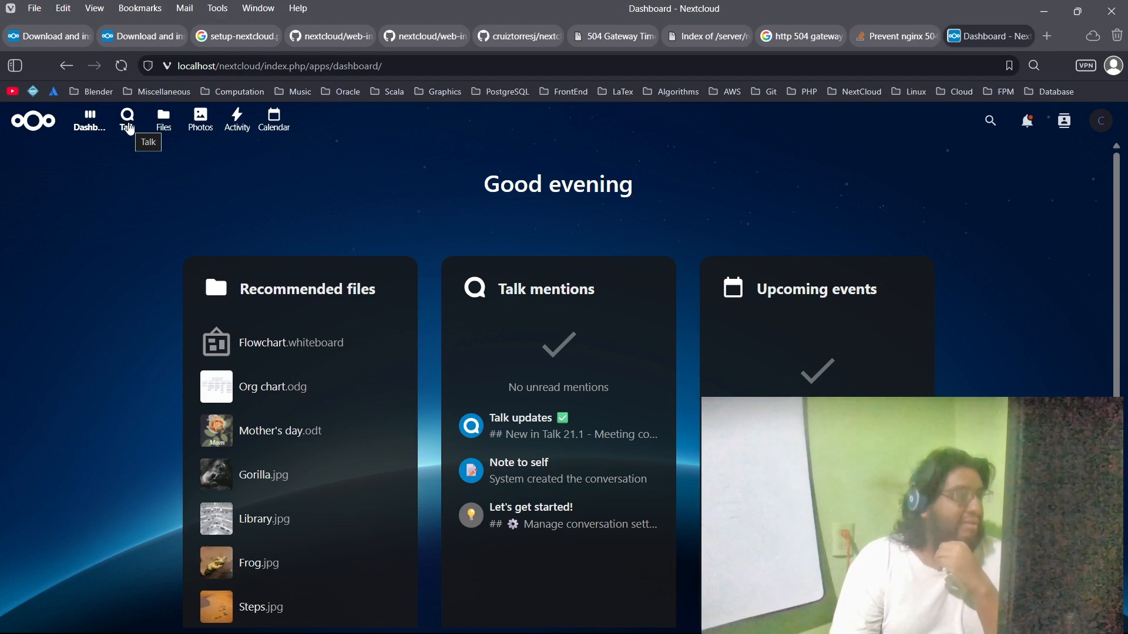
scroll(114, 352, "down", 3)
scroll(115, 372, "up", 3)
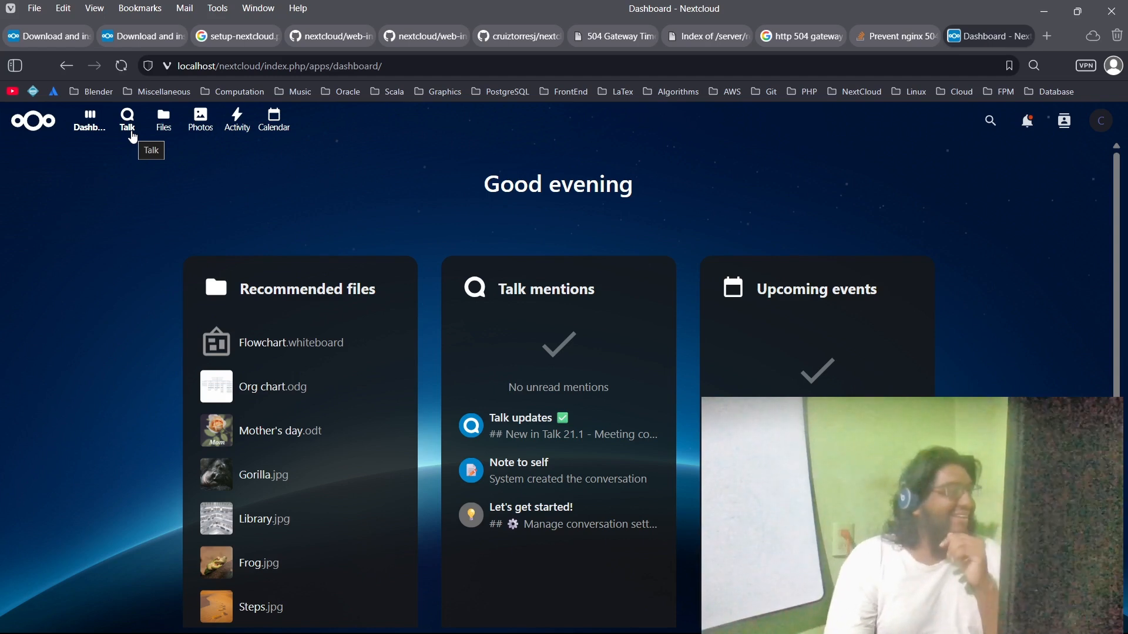
Step: In Talk, create an instant meeting titled Hello with its link copied, and close the media settings without starting the call
left_click(133, 136)
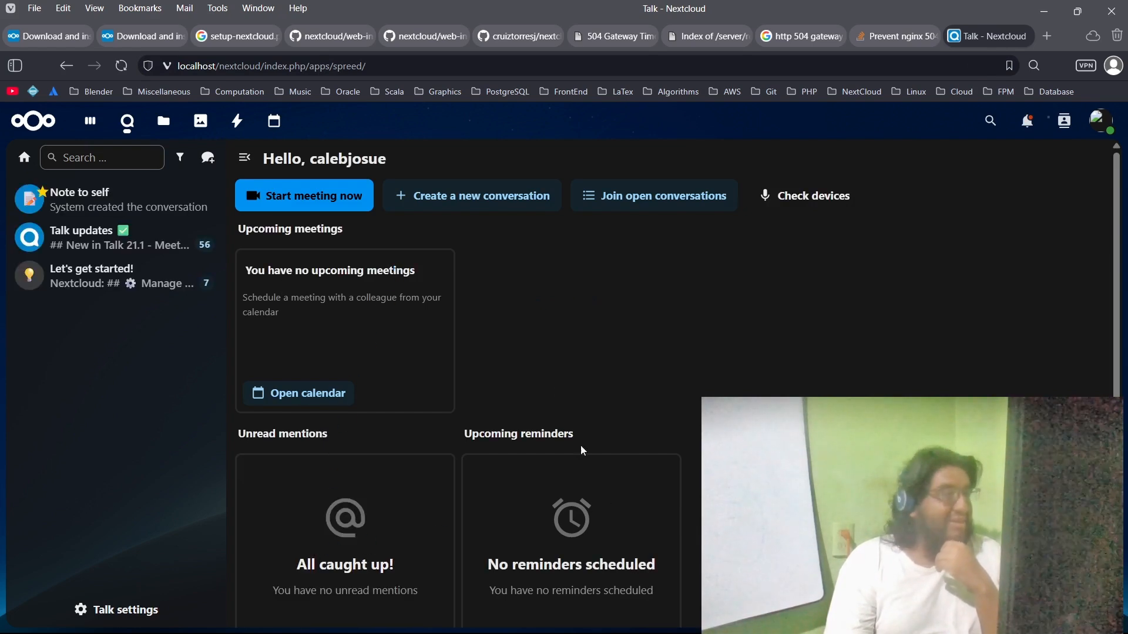
left_click(317, 208)
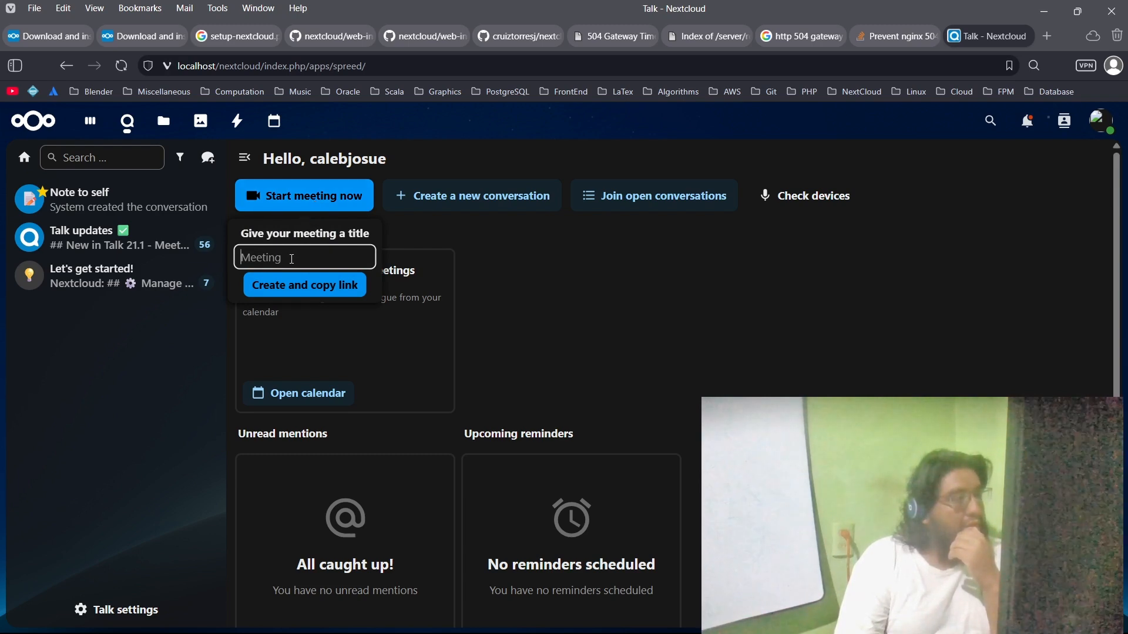
type("Hello")
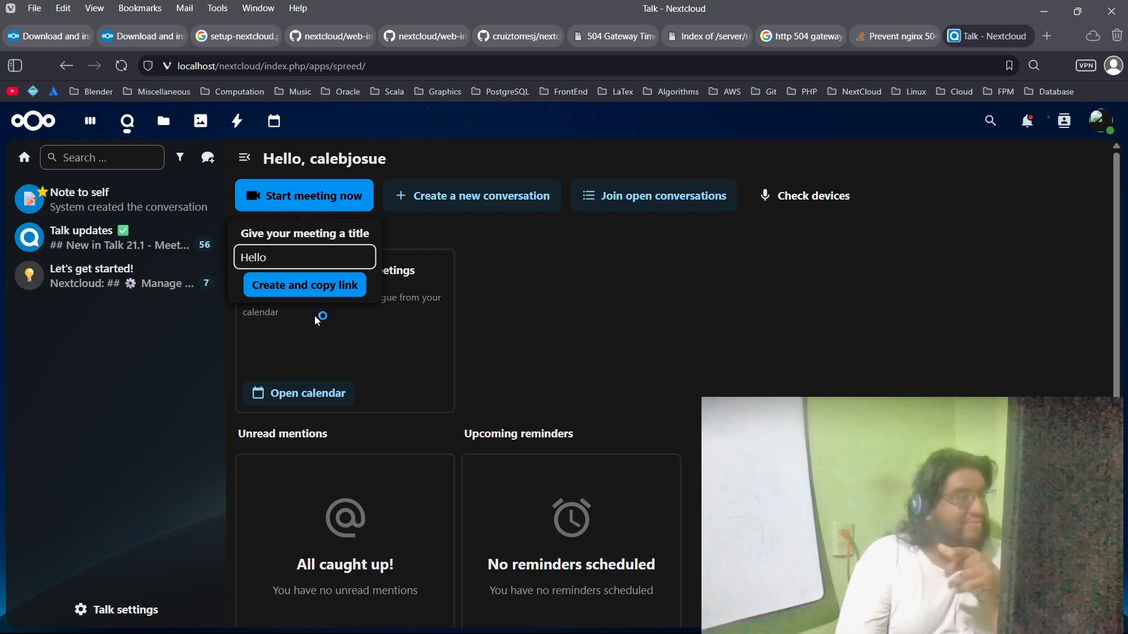
left_click(321, 287)
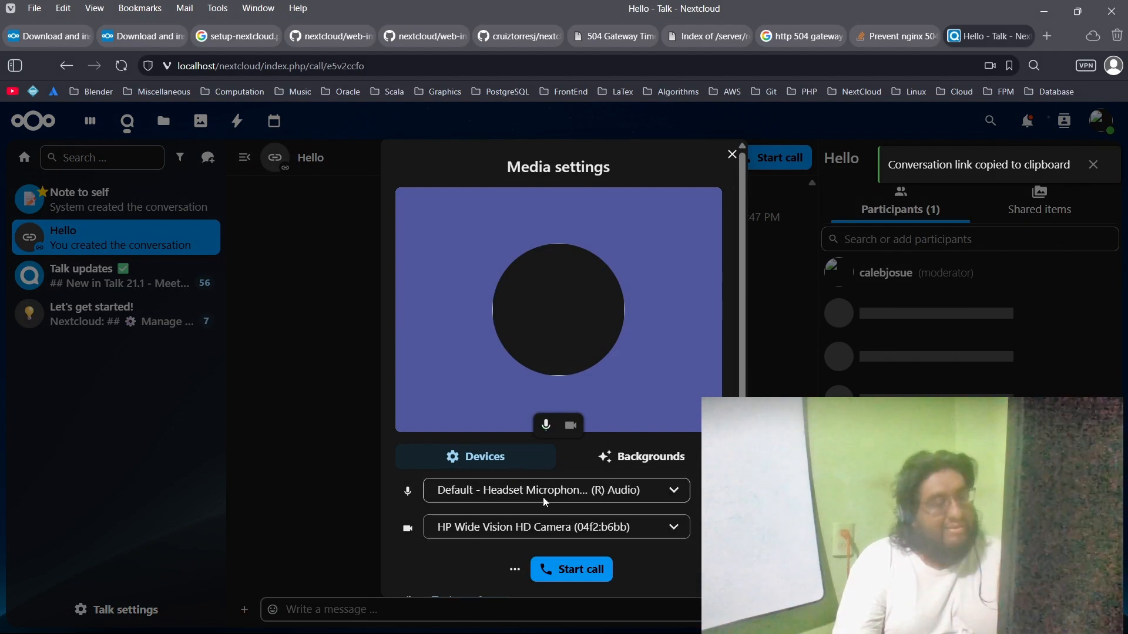
left_click(731, 155)
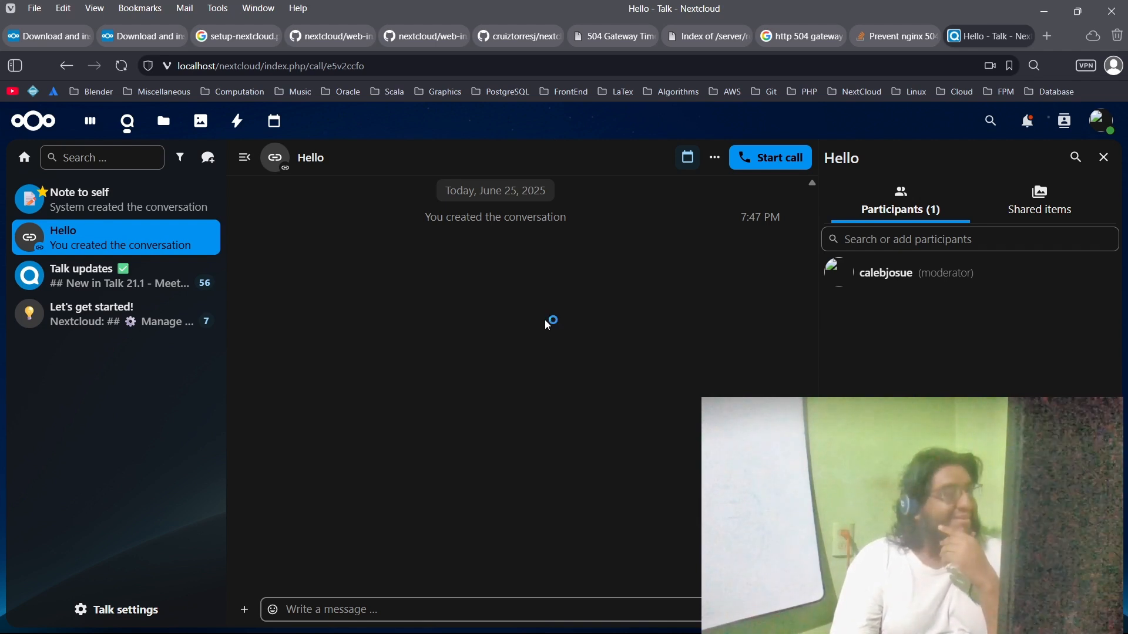
Step: Open the Calendar app
left_click(274, 123)
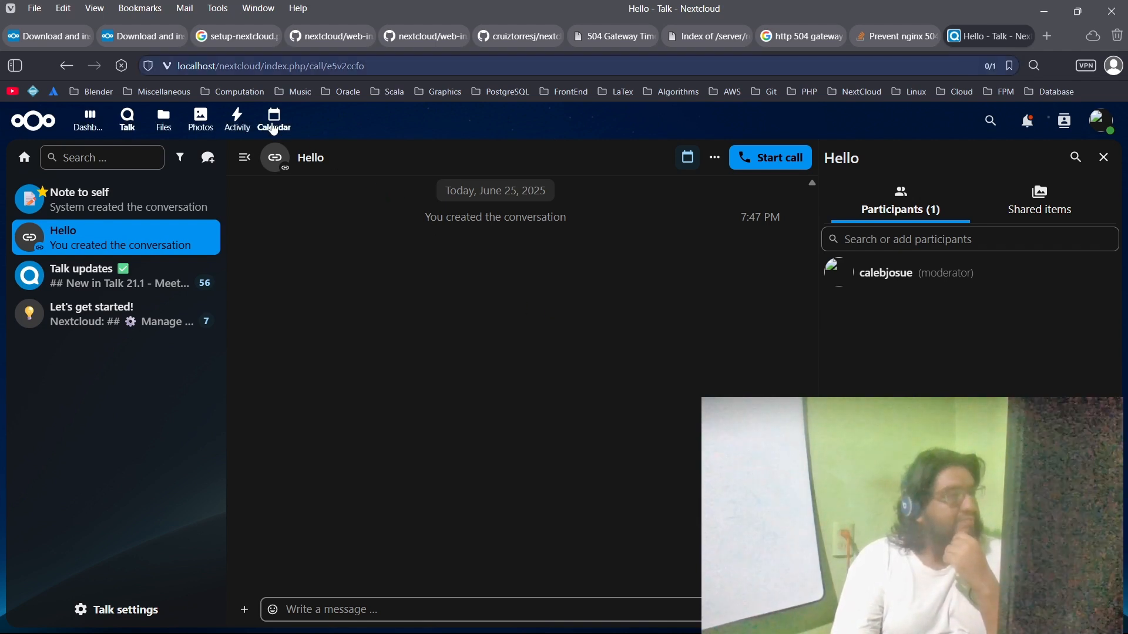